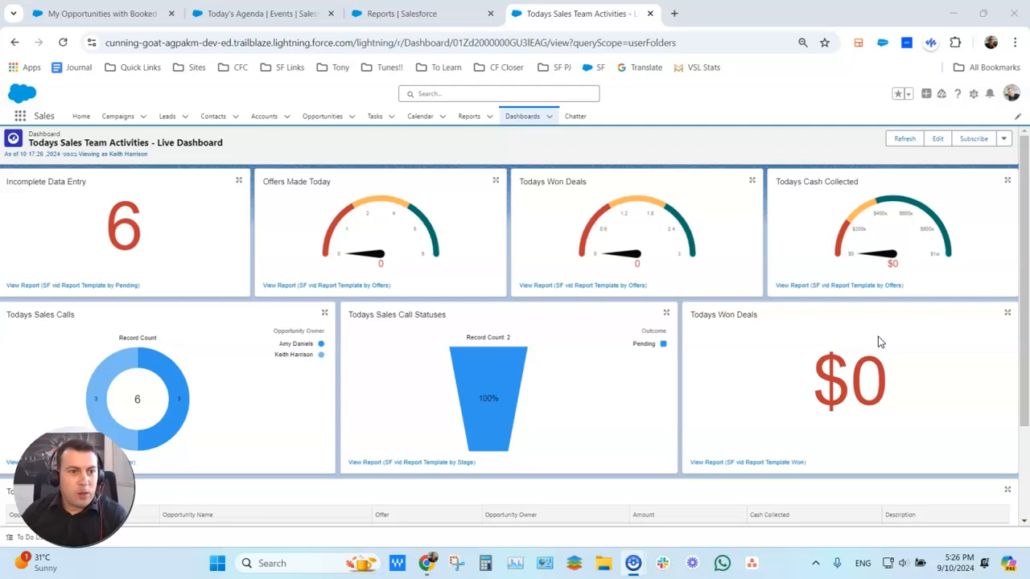
Step: Review the live dashboard's widgets and the Todays Sales Call Summary table
{"action": "left_click", "coordinate": [697, 369]}
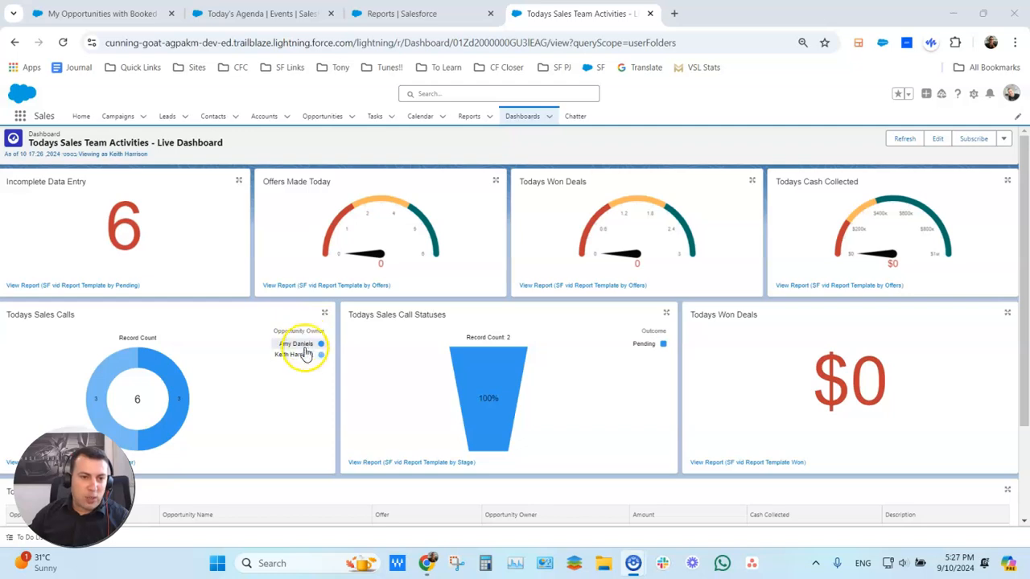
{"action": "scroll", "coordinate": [257, 368], "scroll_direction": "down", "scroll_amount": 2}
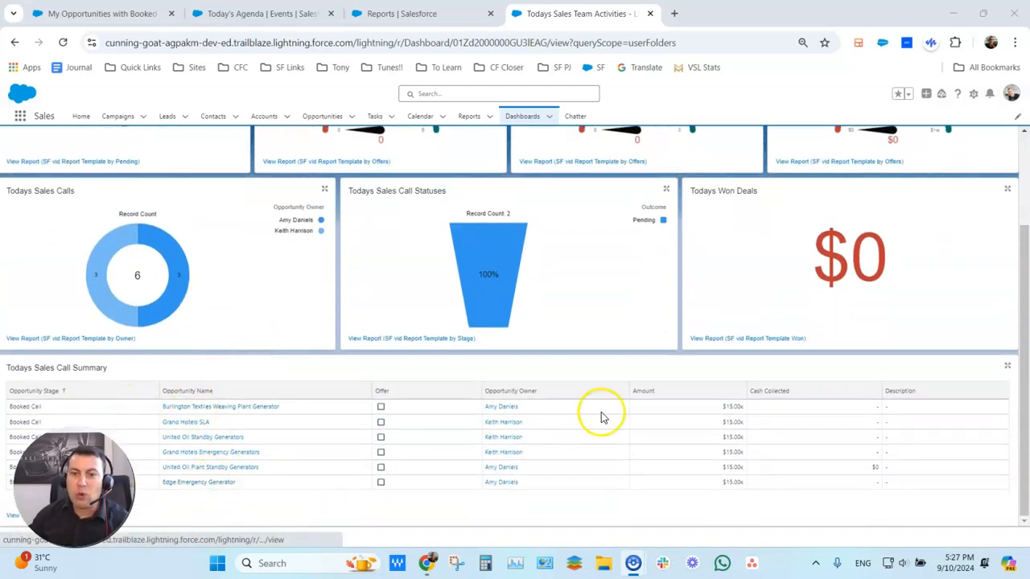
{"action": "scroll", "coordinate": [732, 405], "scroll_direction": "up", "scroll_amount": 2}
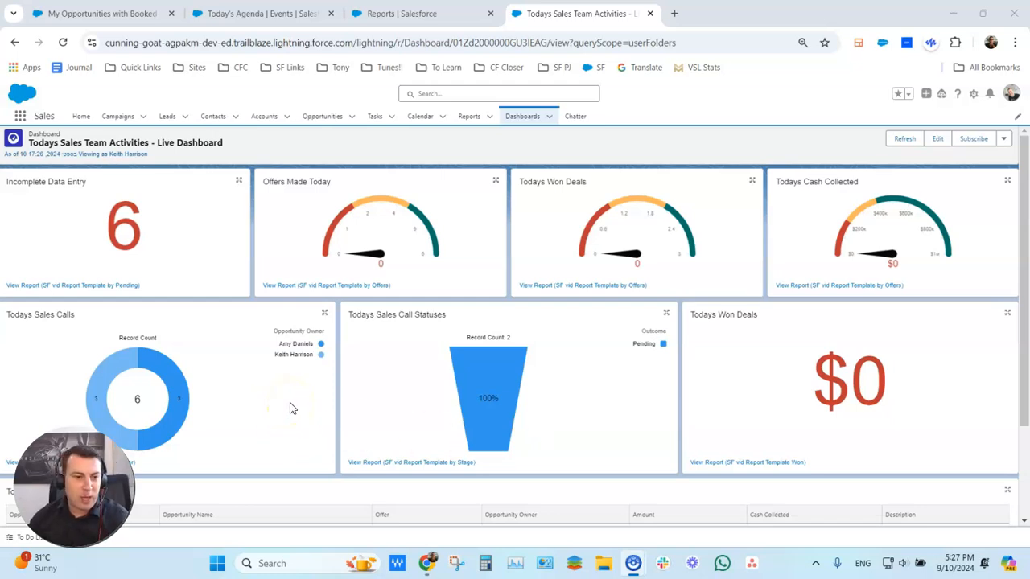
Step: Sort the Today's Agenda events by assigned first name, and return them to ascending Start Date & Time order
{"action": "left_click", "coordinate": [256, 14]}
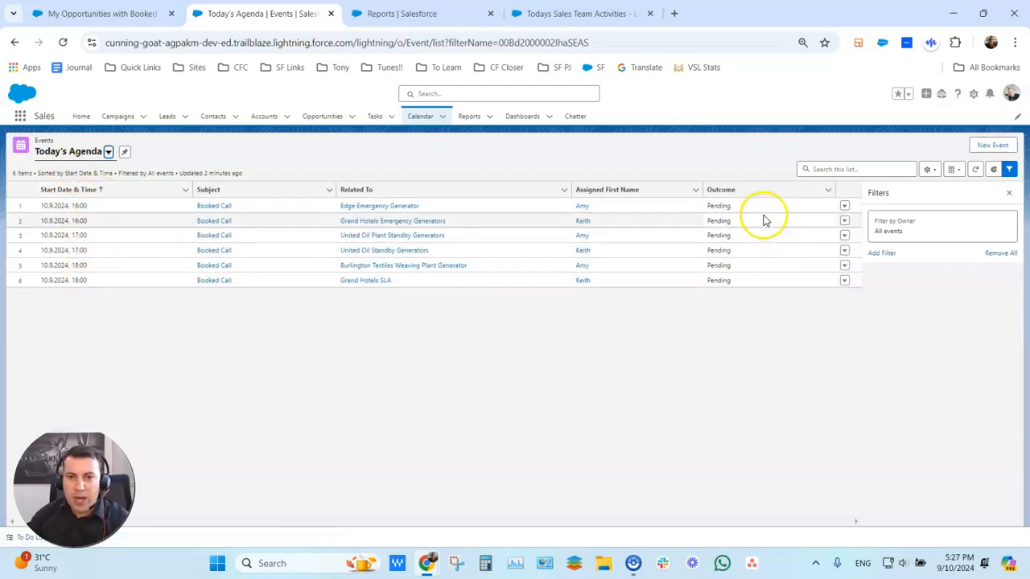
{"action": "left_click", "coordinate": [614, 194]}
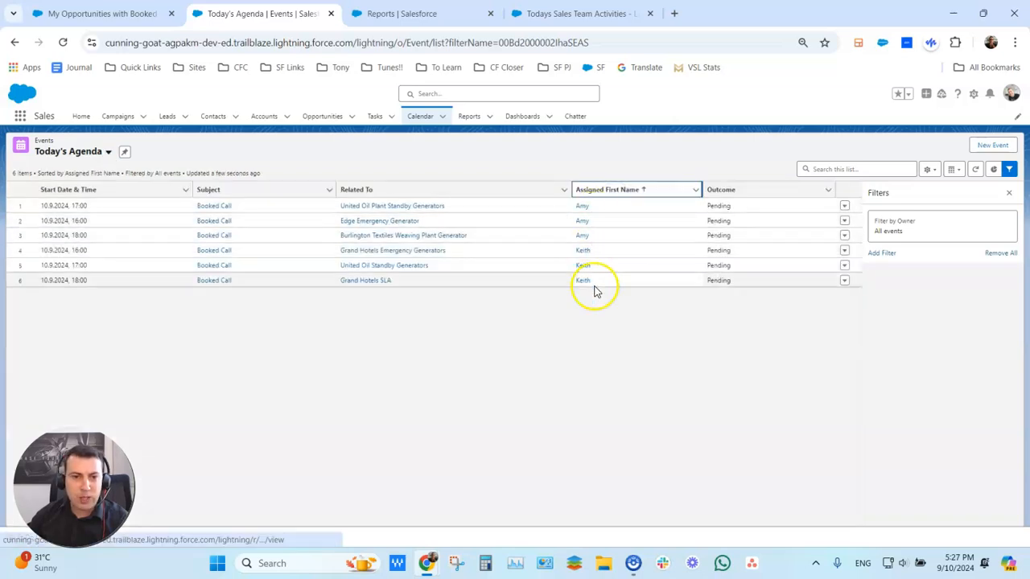
{"action": "left_click", "coordinate": [67, 188]}
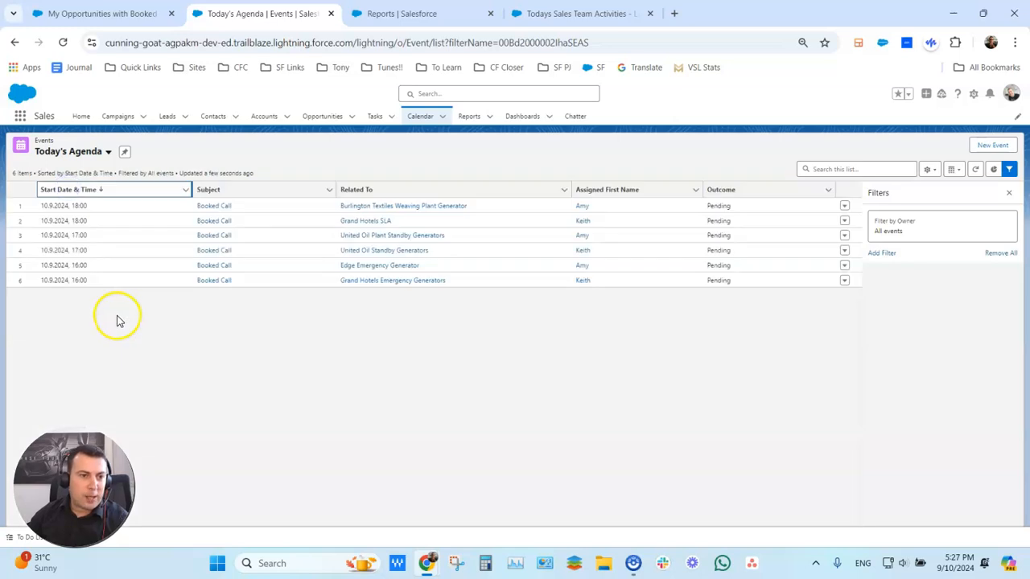
{"action": "left_click", "coordinate": [98, 190]}
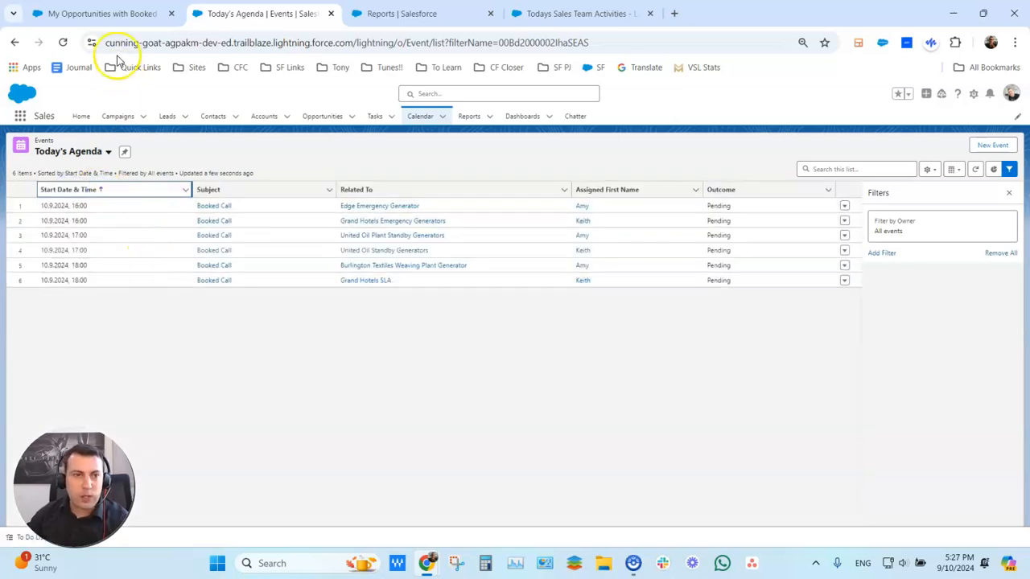
Step: Review the My Opportunities with Booked Calls list, Today's Agenda, the private report templates and the live dashboard
{"action": "left_click", "coordinate": [112, 14]}
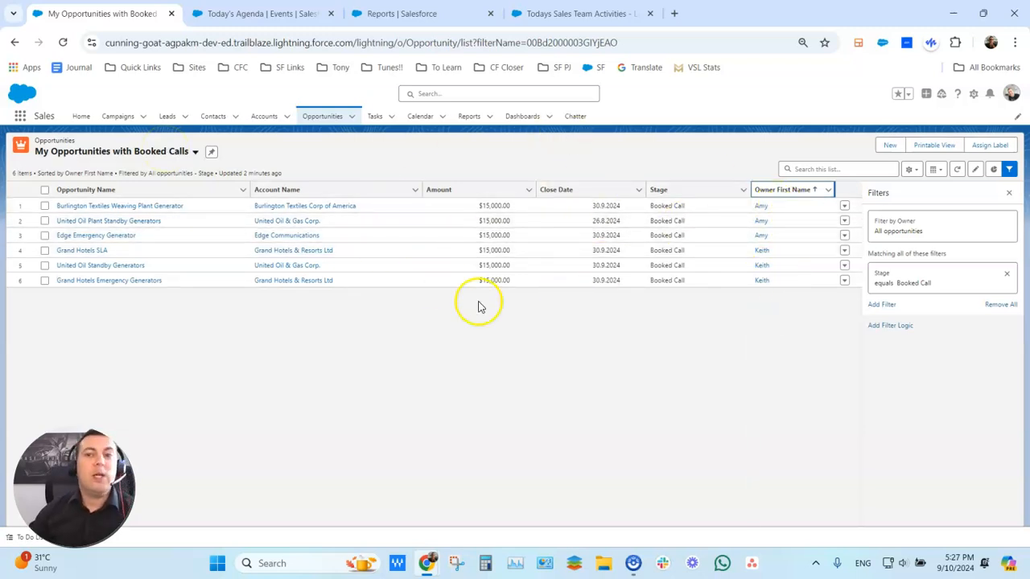
{"action": "left_click", "coordinate": [266, 14]}
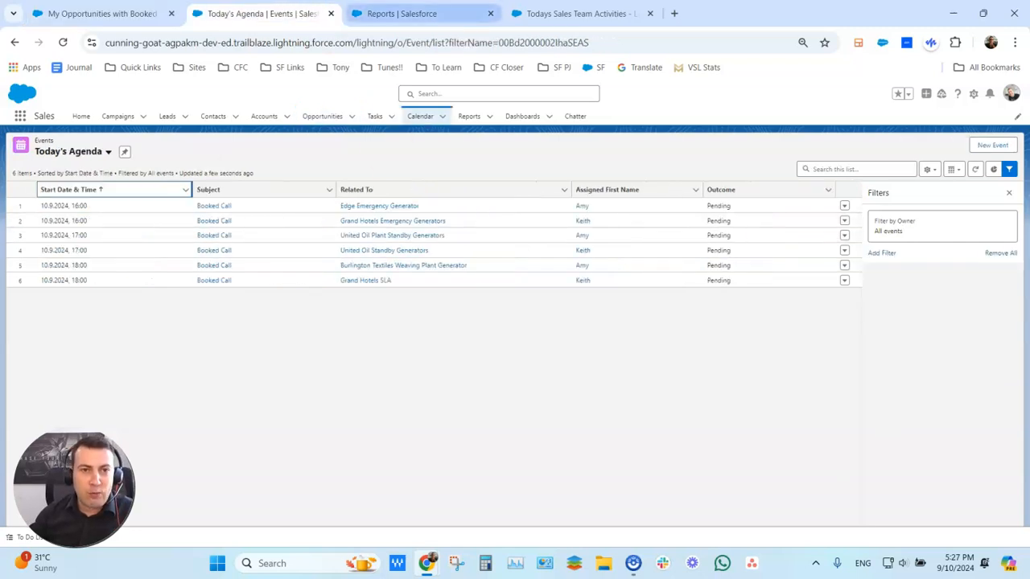
{"action": "left_click", "coordinate": [401, 14]}
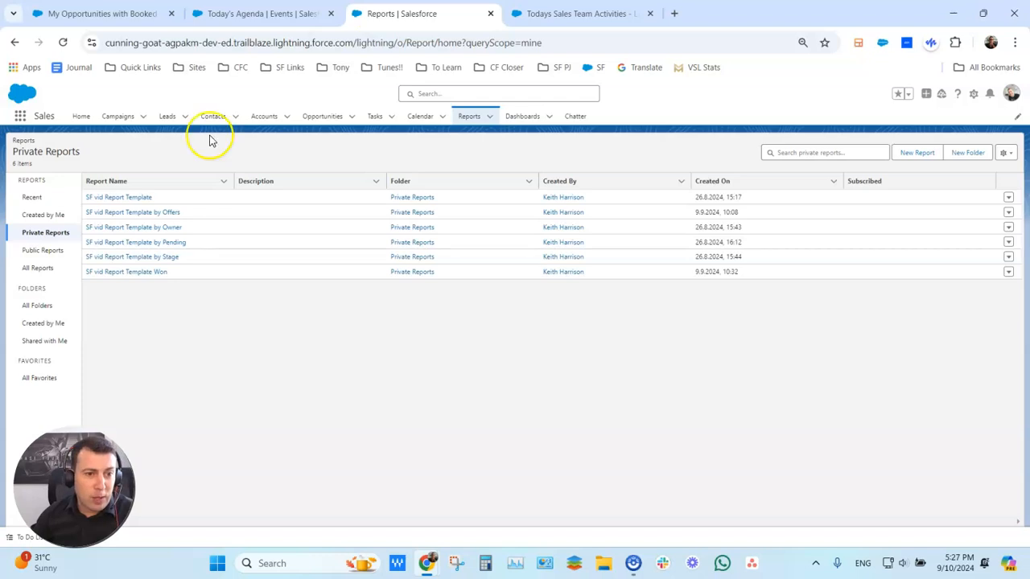
{"action": "left_click", "coordinate": [164, 182]}
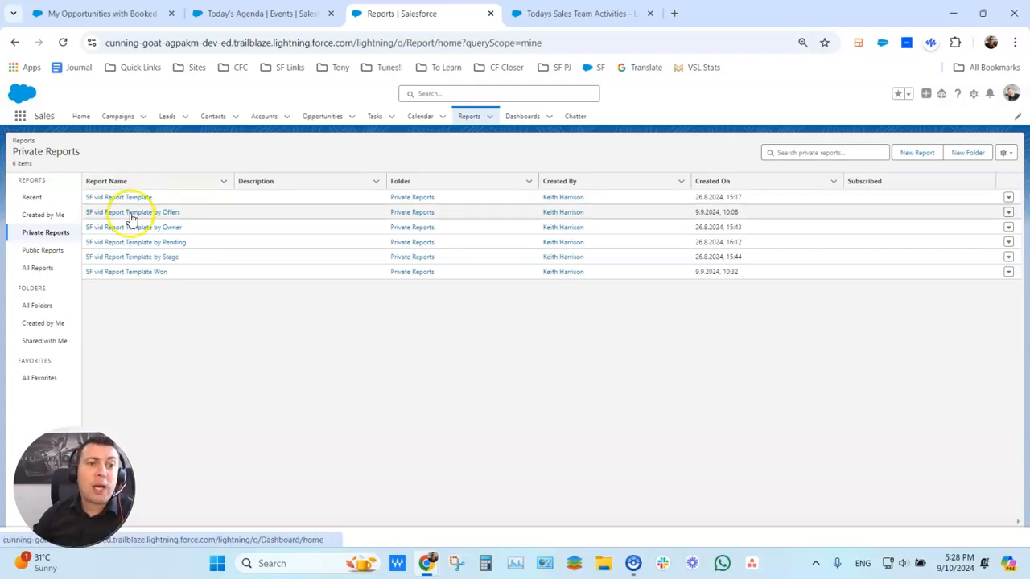
{"action": "key", "text": "ctrl+Tab"}
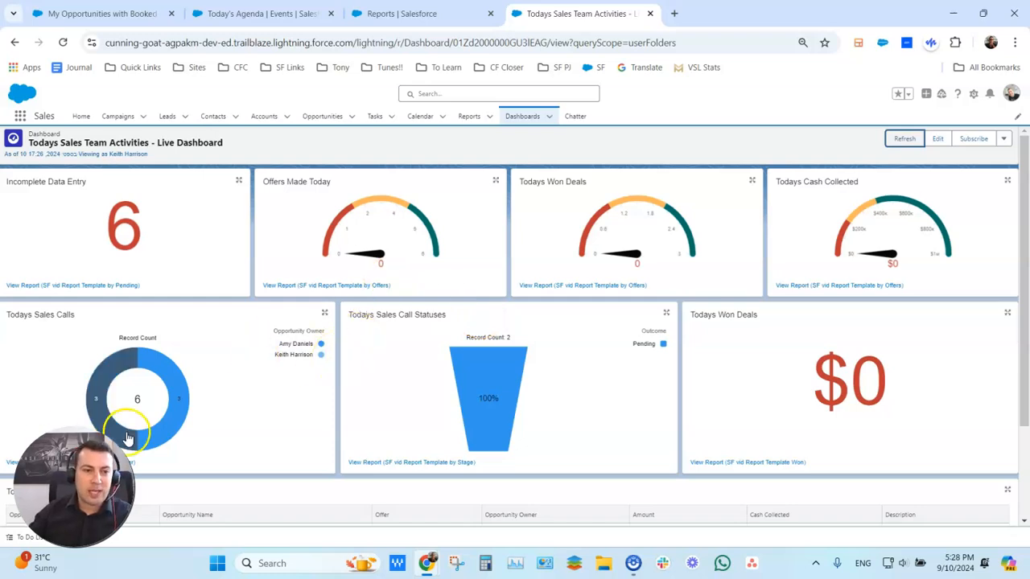
{"action": "left_click", "coordinate": [237, 394]}
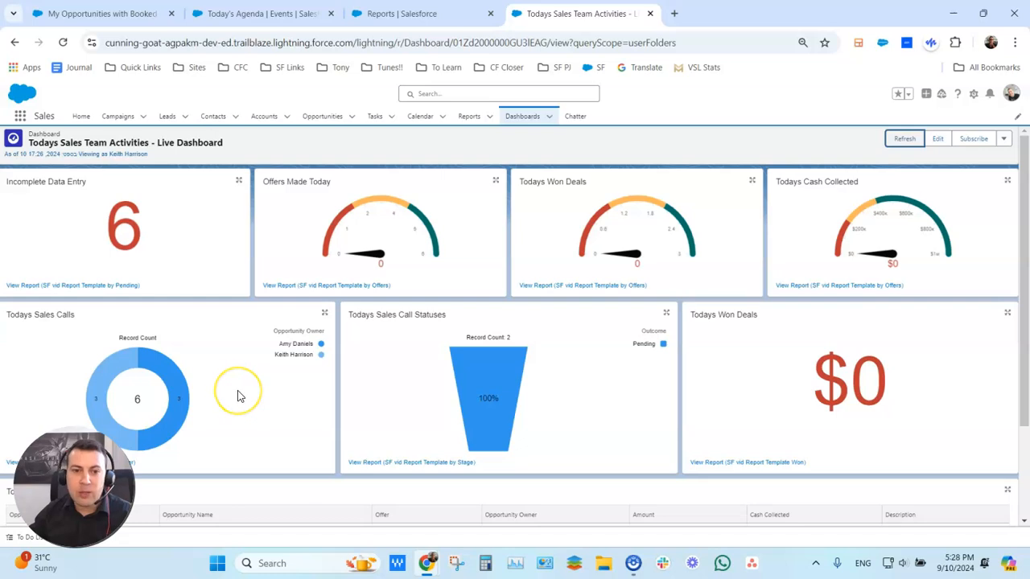
Step: From Today's Agenda, open the Edge Emergency Generator and Grand Hotels Emergency Generators opportunities in separate browser tabs
{"action": "left_click", "coordinate": [266, 13]}
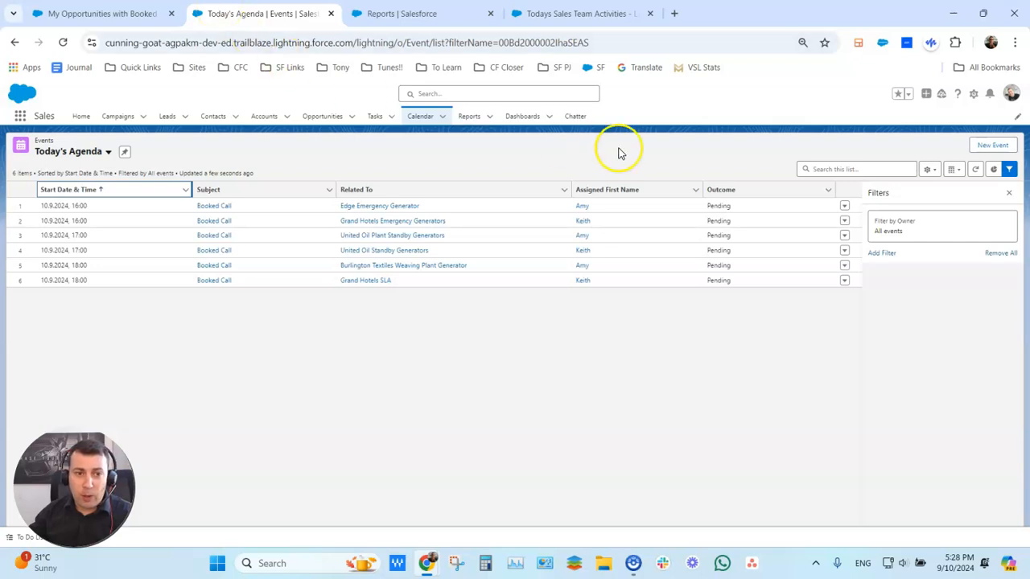
{"action": "right_click", "coordinate": [358, 208]}
{"action": "left_click", "coordinate": [397, 222]}
{"action": "right_click", "coordinate": [378, 222]}
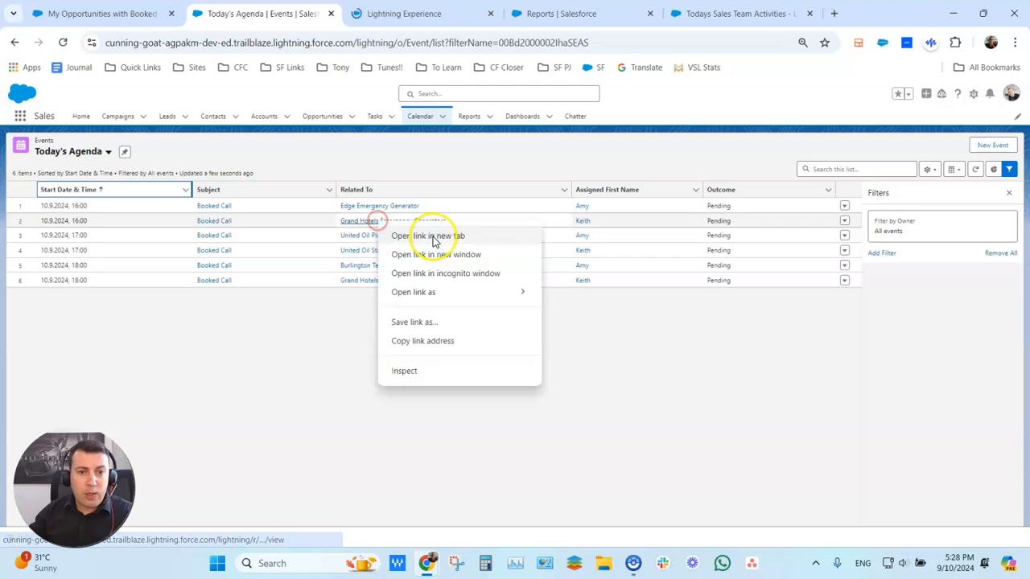
{"action": "left_click", "coordinate": [430, 235]}
Step: On Edge Emergency Generator, check Offer, enter the description "Great call, negotiate next week to close!", set Cash Collected to 0 and save
{"action": "left_click", "coordinate": [378, 13]}
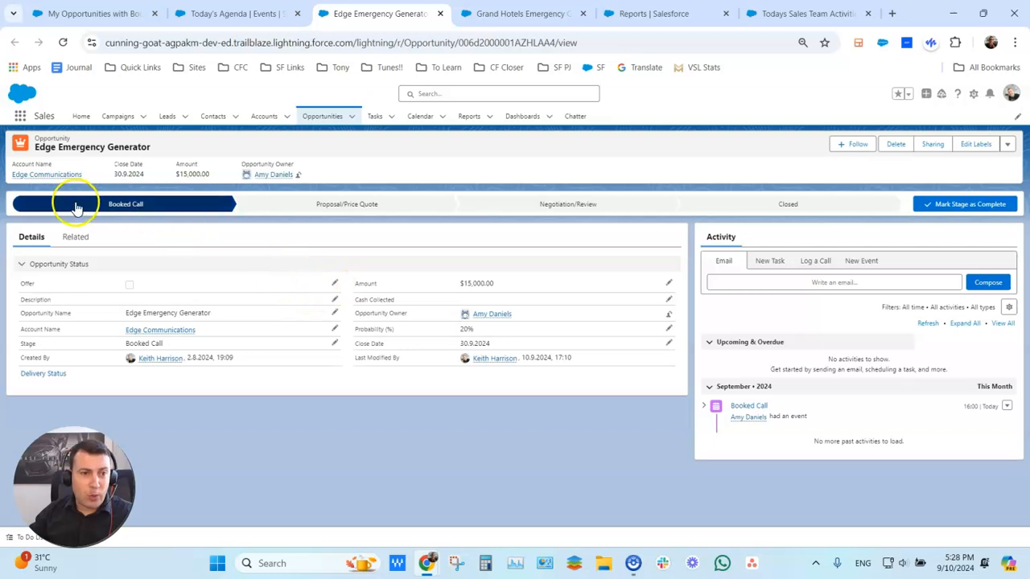
{"action": "left_click", "coordinate": [334, 283]}
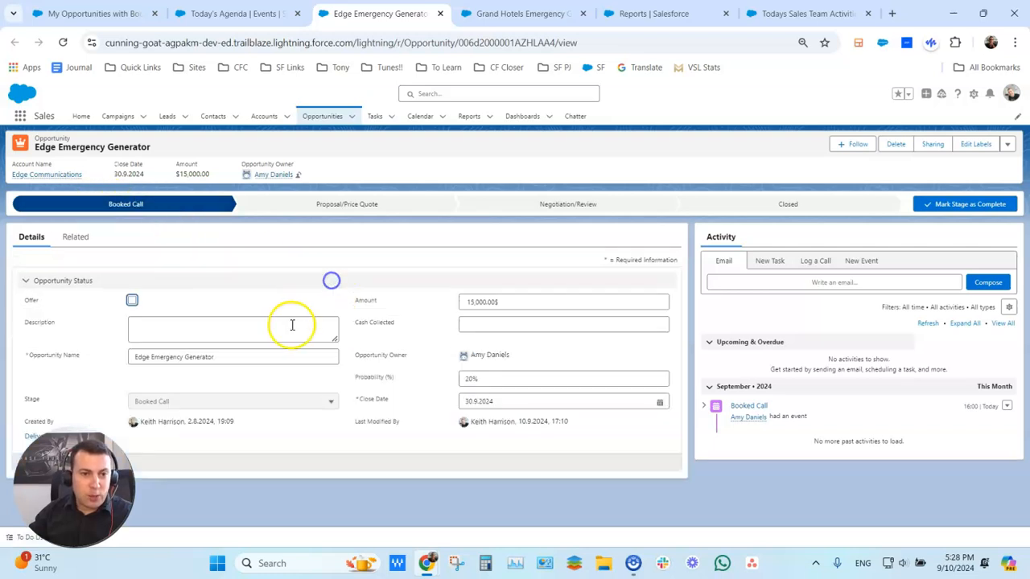
{"action": "left_click", "coordinate": [131, 300]}
{"action": "left_click", "coordinate": [172, 342]}
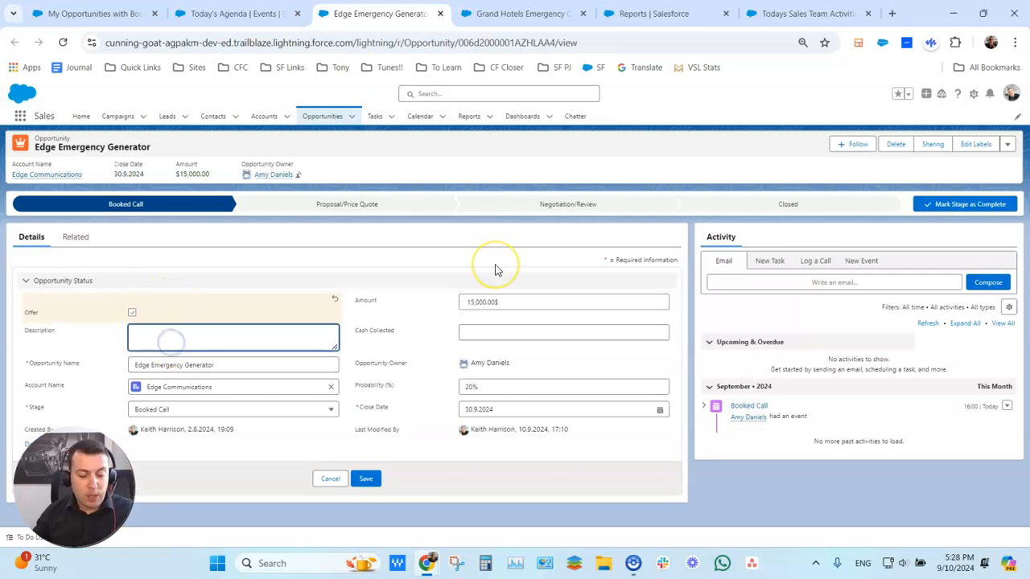
{"action": "type", "text": "G"}
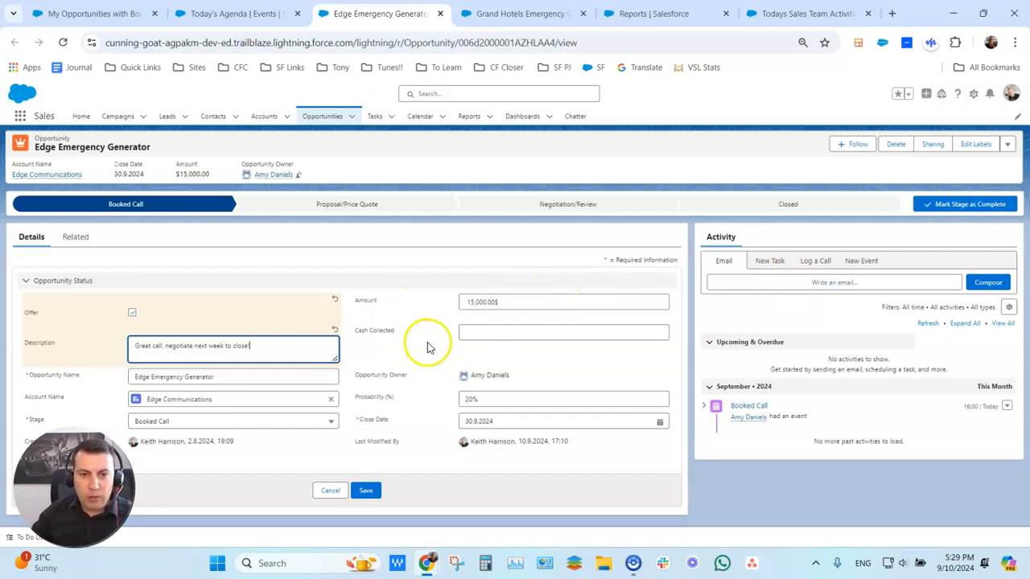
{"action": "left_click", "coordinate": [486, 332]}
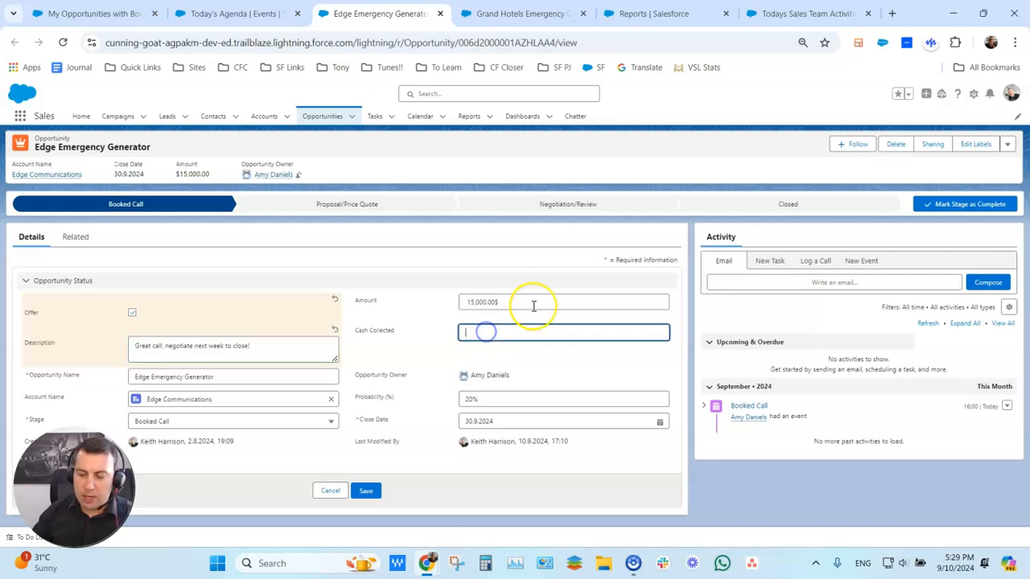
{"action": "type", "text": "0"}
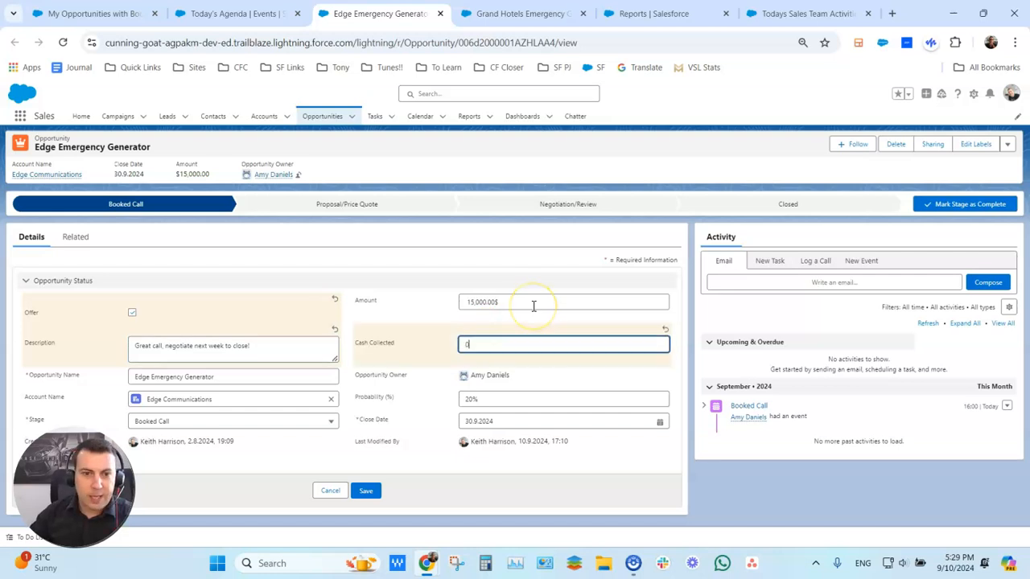
{"action": "left_click", "coordinate": [370, 489]}
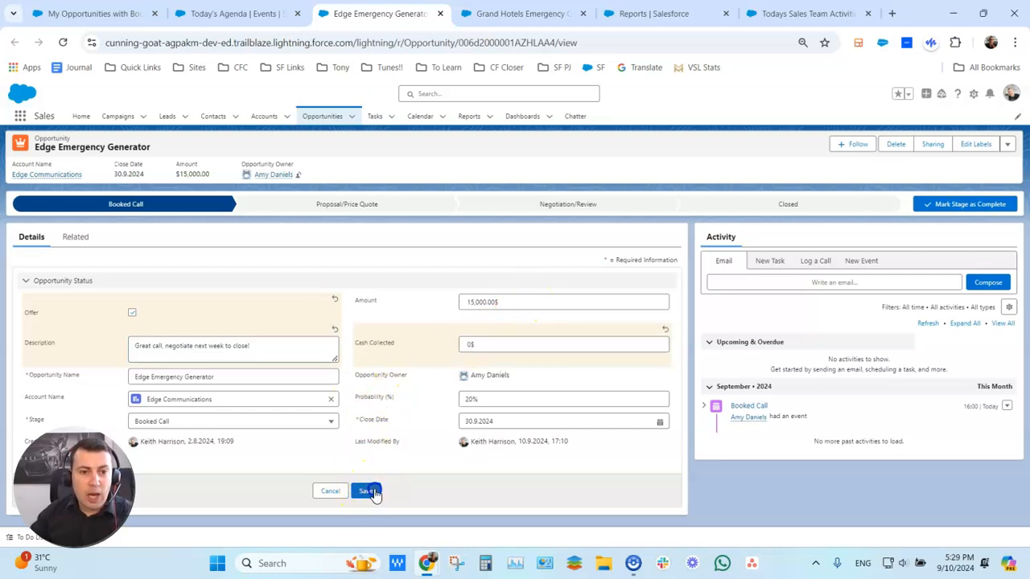
Step: Set the Edge Emergency Generator's stage to Negotiation/Review and save its Booked Call event with the outcome Completed
{"action": "left_click", "coordinate": [545, 208]}
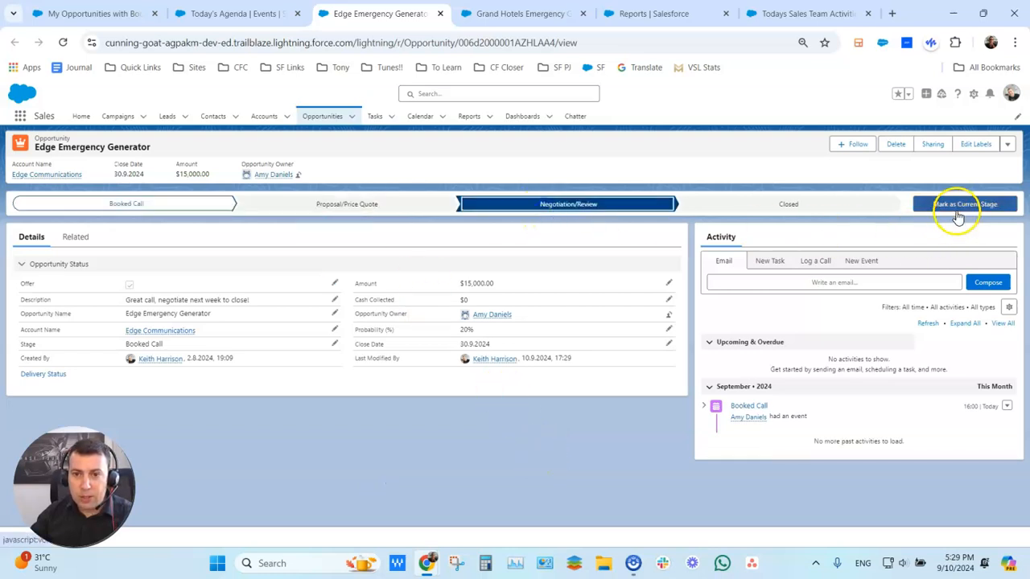
{"action": "left_click", "coordinate": [958, 211]}
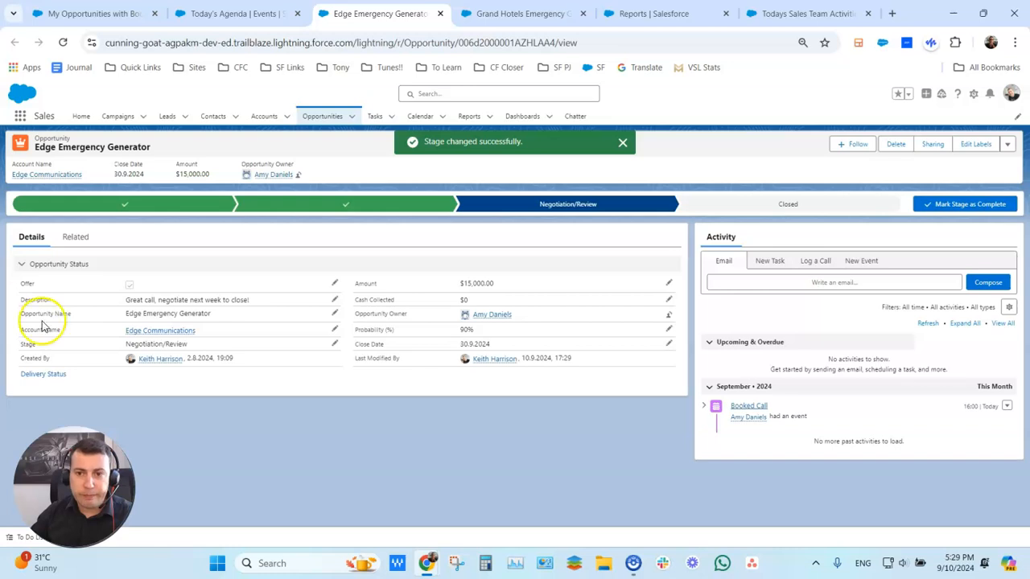
{"action": "left_click", "coordinate": [1006, 407]}
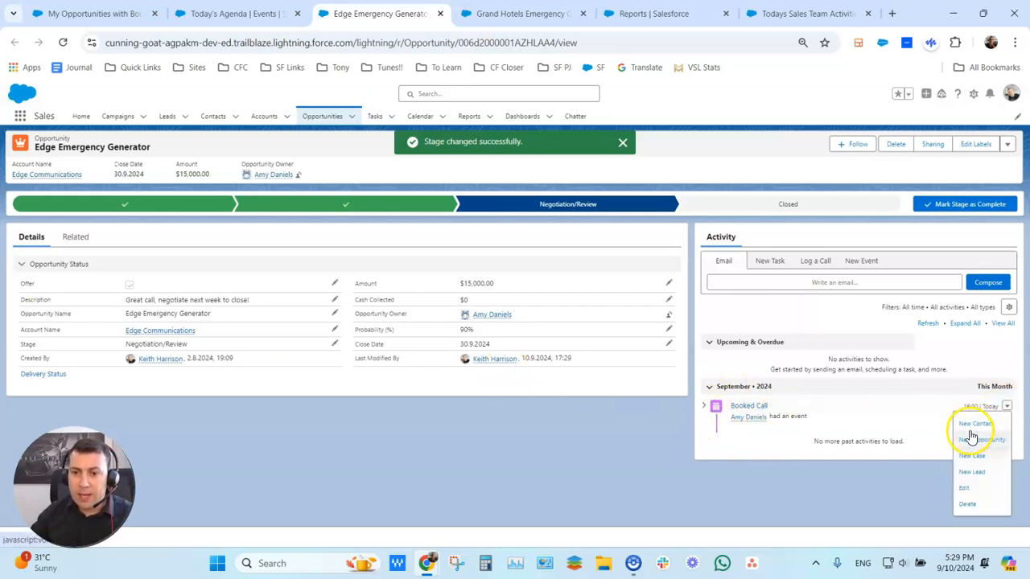
{"action": "left_click", "coordinate": [983, 488]}
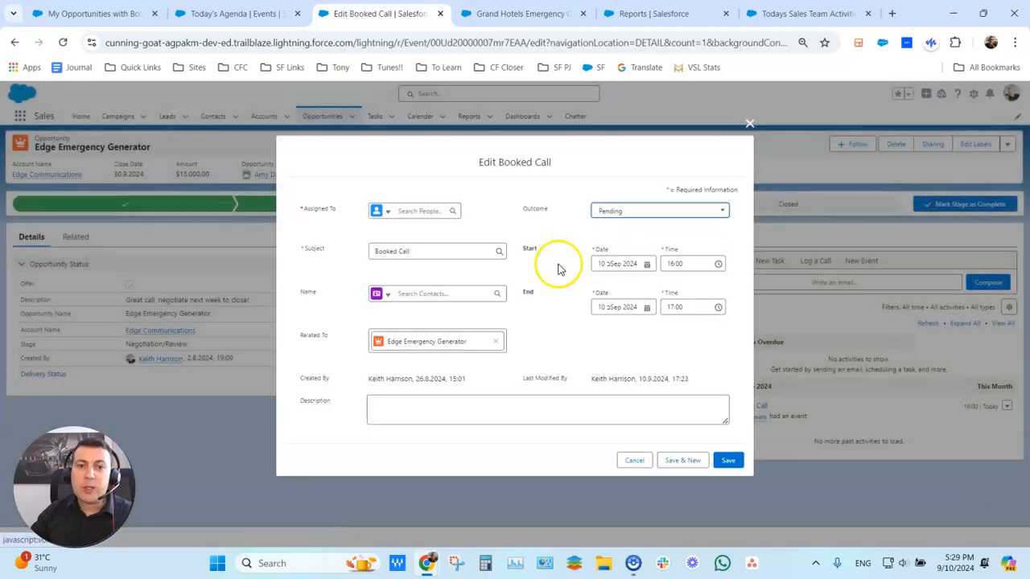
{"action": "left_click", "coordinate": [612, 209]}
{"action": "left_click", "coordinate": [637, 262]}
{"action": "left_click", "coordinate": [728, 465]}
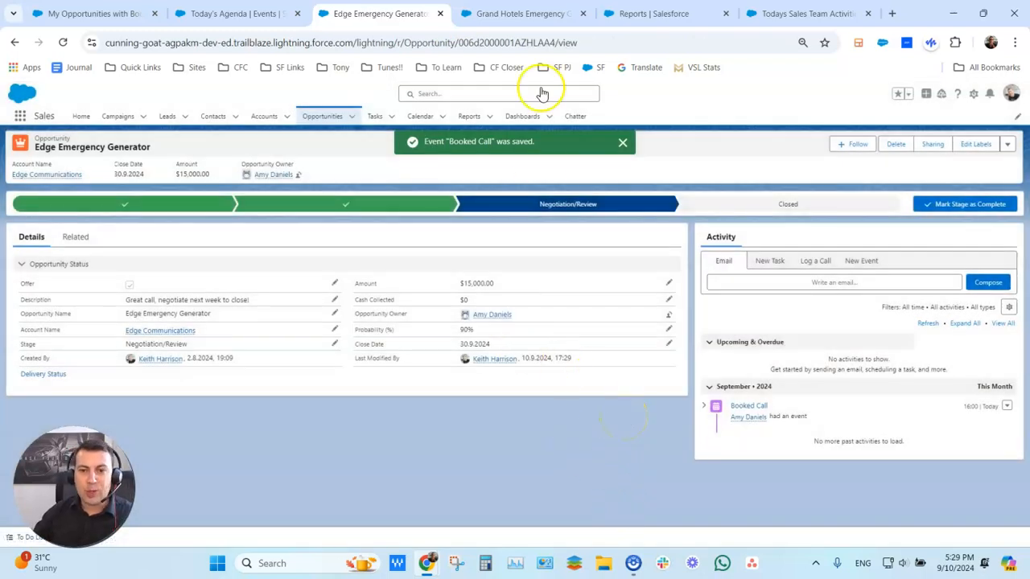
Step: Examine the live dashboard's offer gauge, call statuses and sales call summary for the Edge Emergency Generator update
{"action": "left_click", "coordinate": [653, 12]}
{"action": "left_click", "coordinate": [807, 12]}
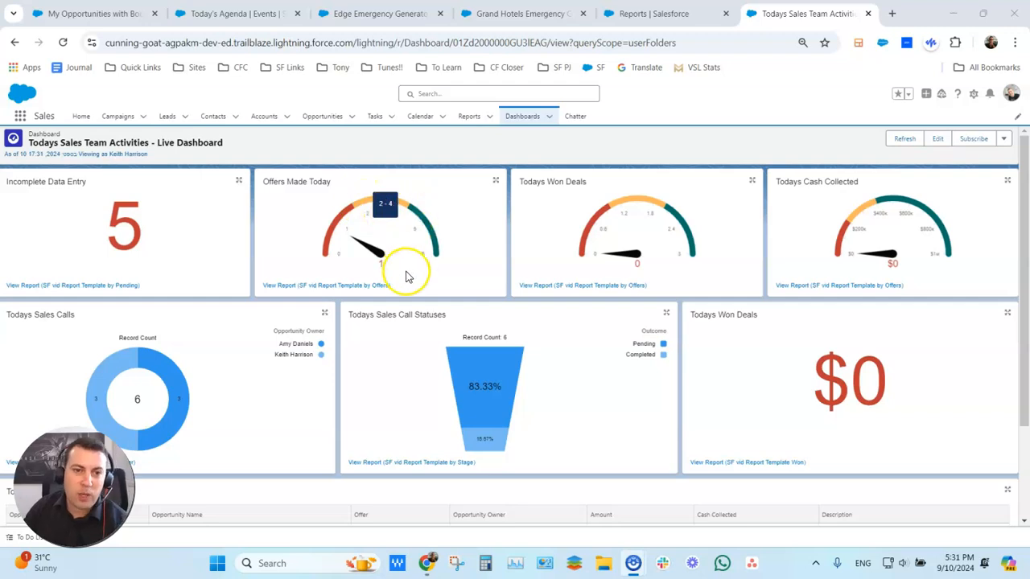
{"action": "mouse_move", "coordinate": [392, 259]}
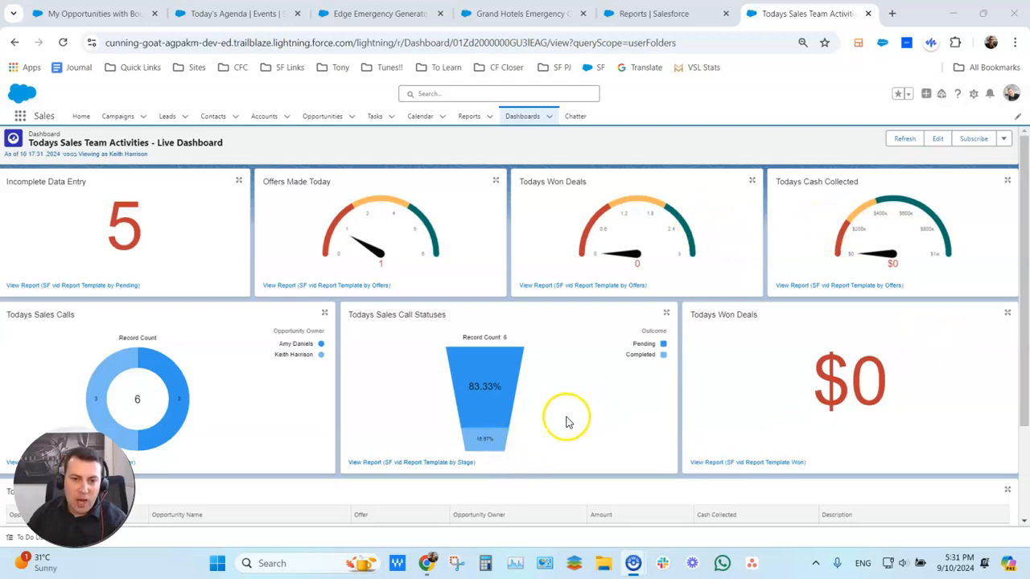
{"action": "mouse_move", "coordinate": [491, 442]}
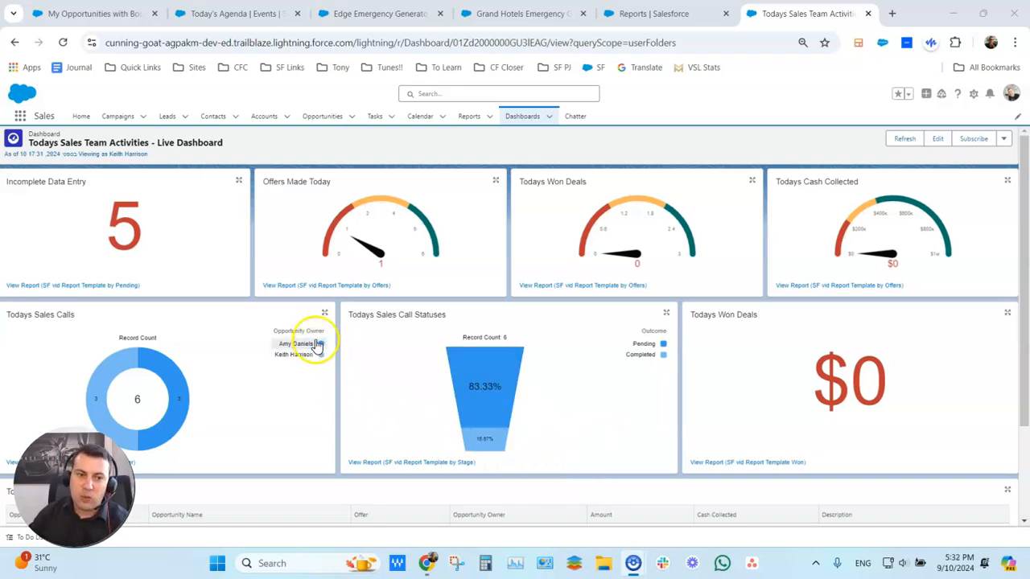
{"action": "scroll", "coordinate": [284, 375], "scroll_direction": "down", "scroll_amount": 1}
{"action": "scroll", "coordinate": [281, 376], "scroll_direction": "down", "scroll_amount": 1}
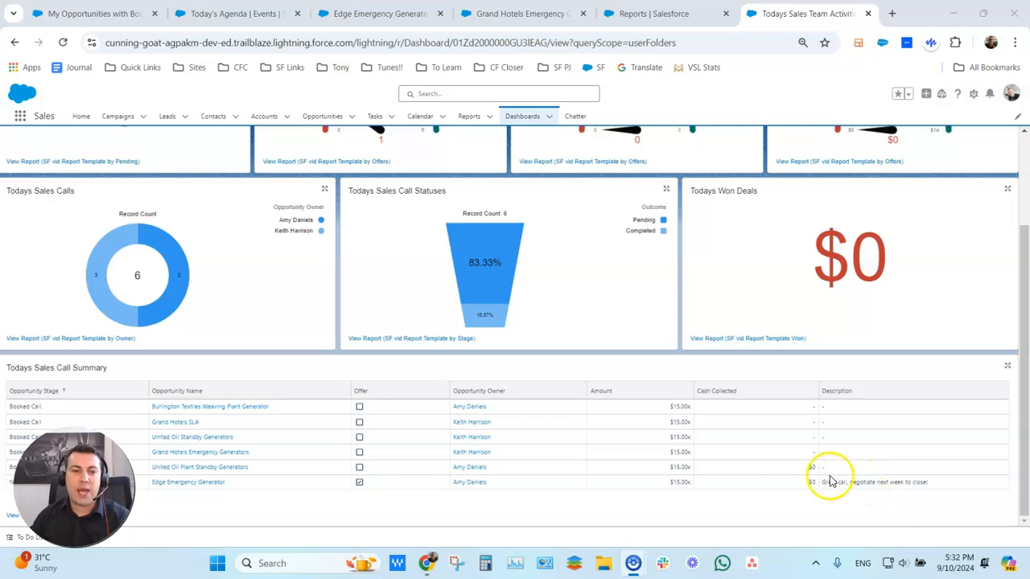
{"action": "scroll", "coordinate": [797, 455], "scroll_direction": "up", "scroll_amount": 3}
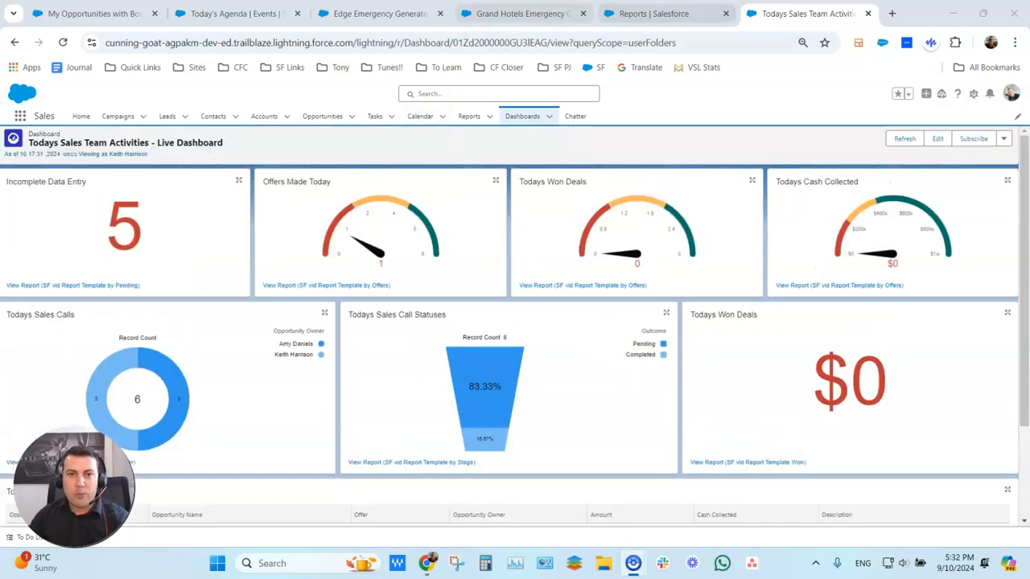
Step: Check Offer on the Grand Hotels Emergency Generators opportunity and save the record
{"action": "left_click", "coordinate": [521, 14]}
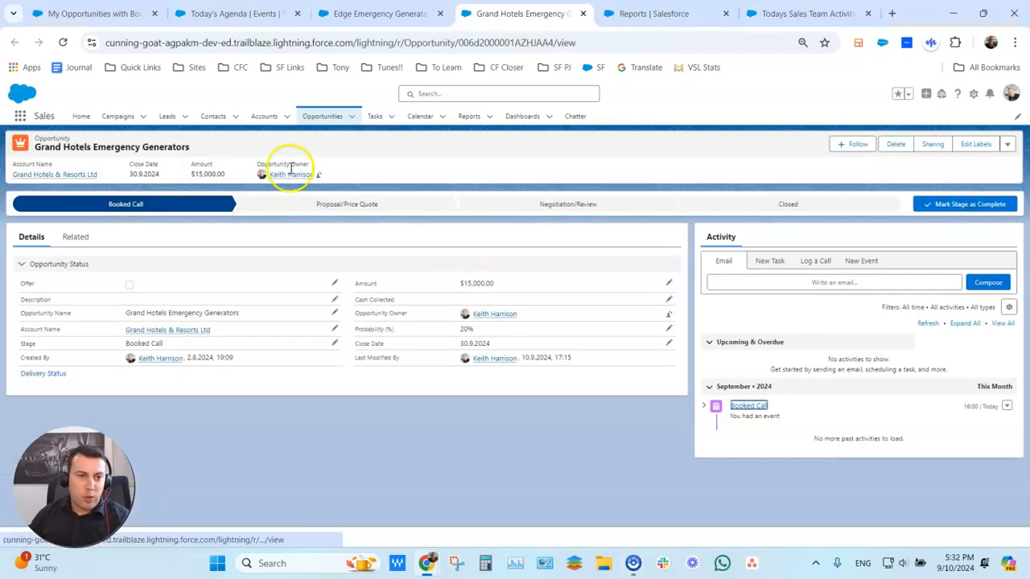
{"action": "left_click", "coordinate": [336, 284]}
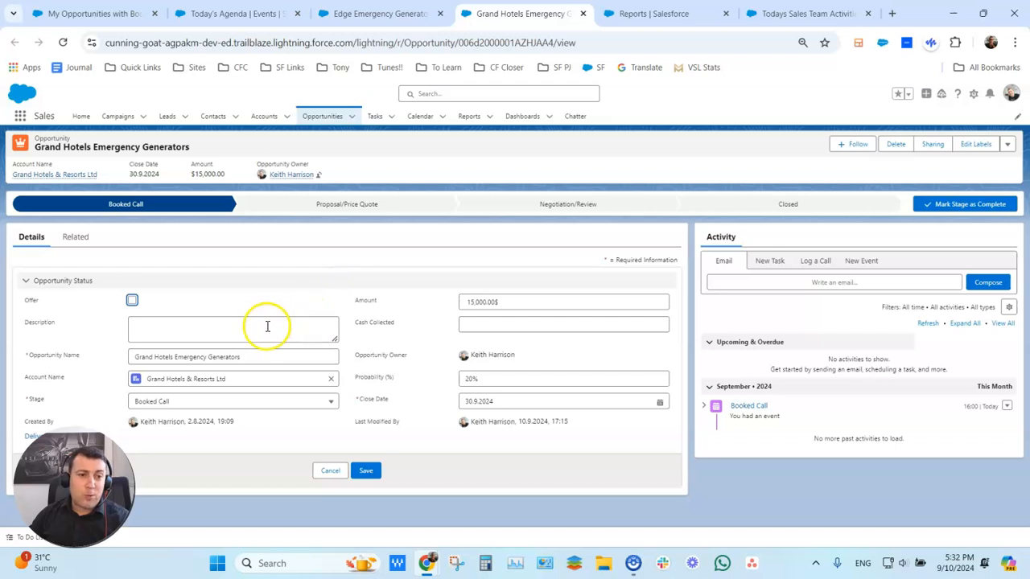
{"action": "left_click", "coordinate": [131, 300]}
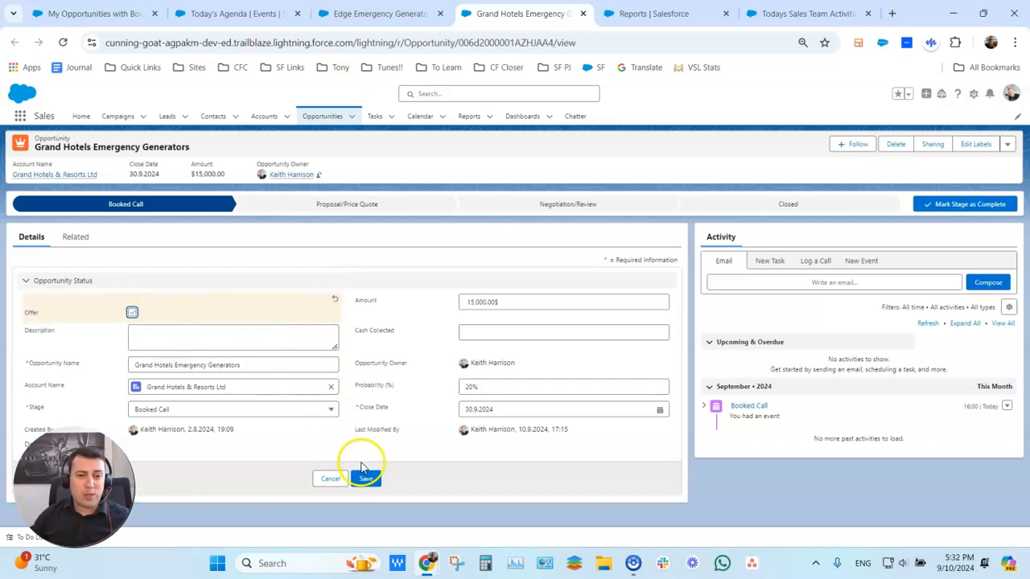
{"action": "left_click", "coordinate": [368, 480]}
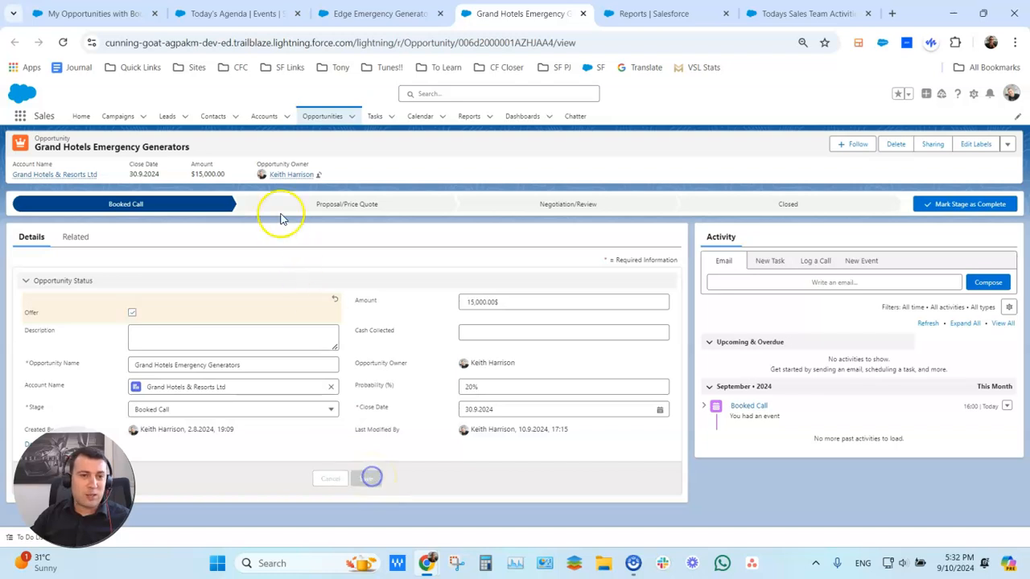
Step: Try to mark Proposal/Price Quote as the Grand Hotels Emergency Generators stage with the description empty, and highlight the validation message
{"action": "left_click", "coordinate": [498, 200]}
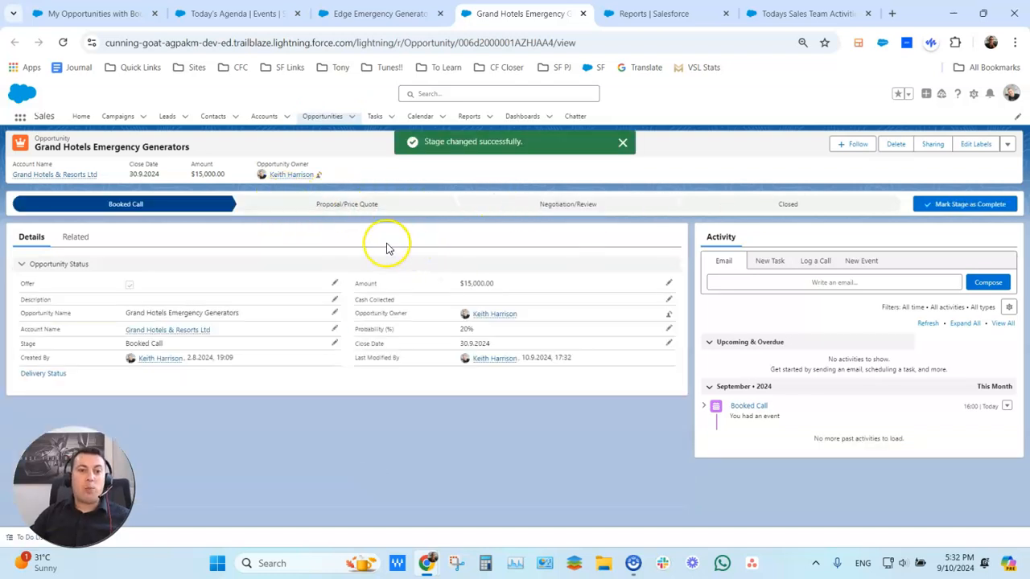
{"action": "left_click", "coordinate": [372, 206]}
{"action": "left_click", "coordinate": [969, 205]}
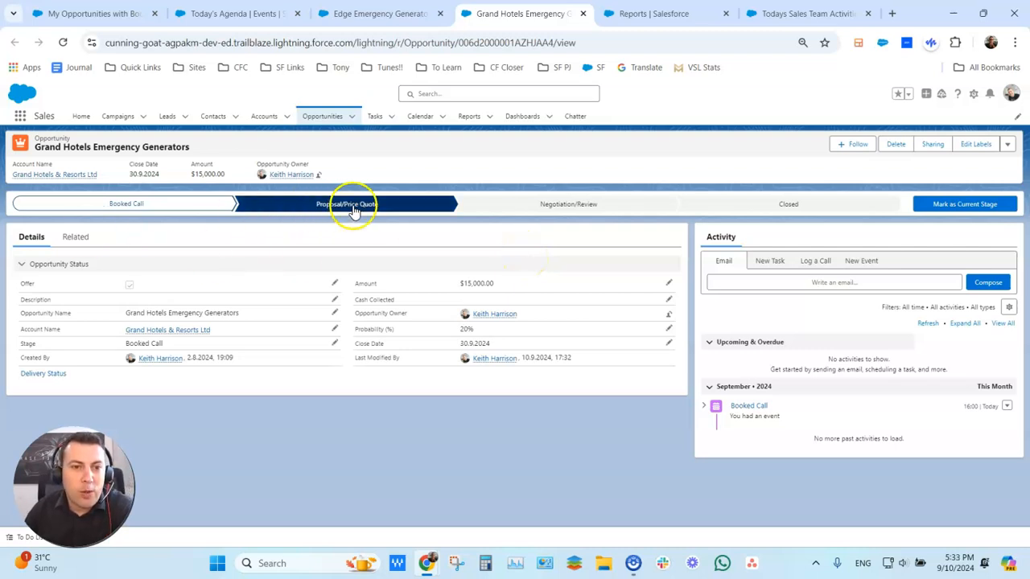
{"action": "left_click", "coordinate": [334, 301]}
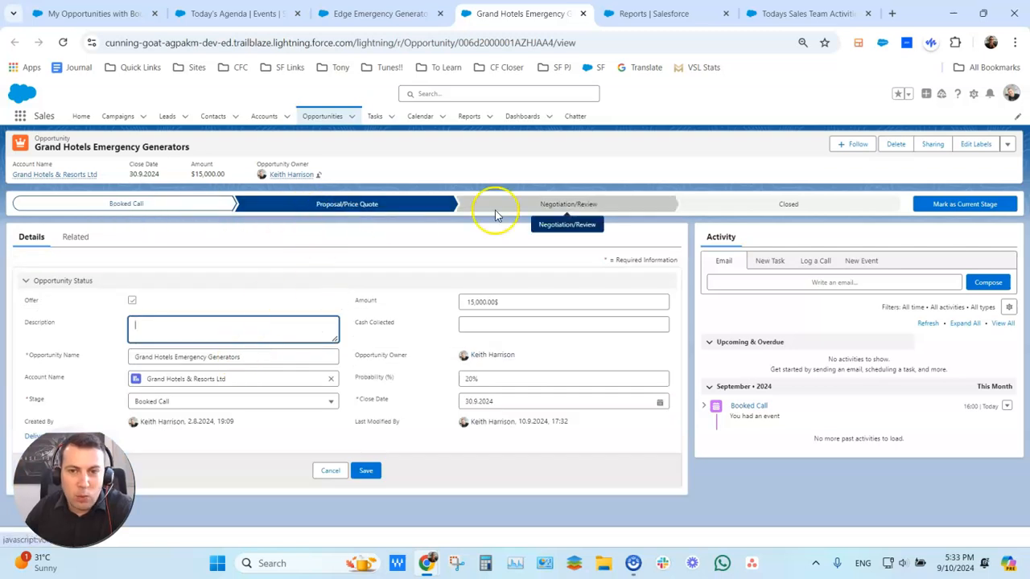
{"action": "left_click", "coordinate": [965, 204]}
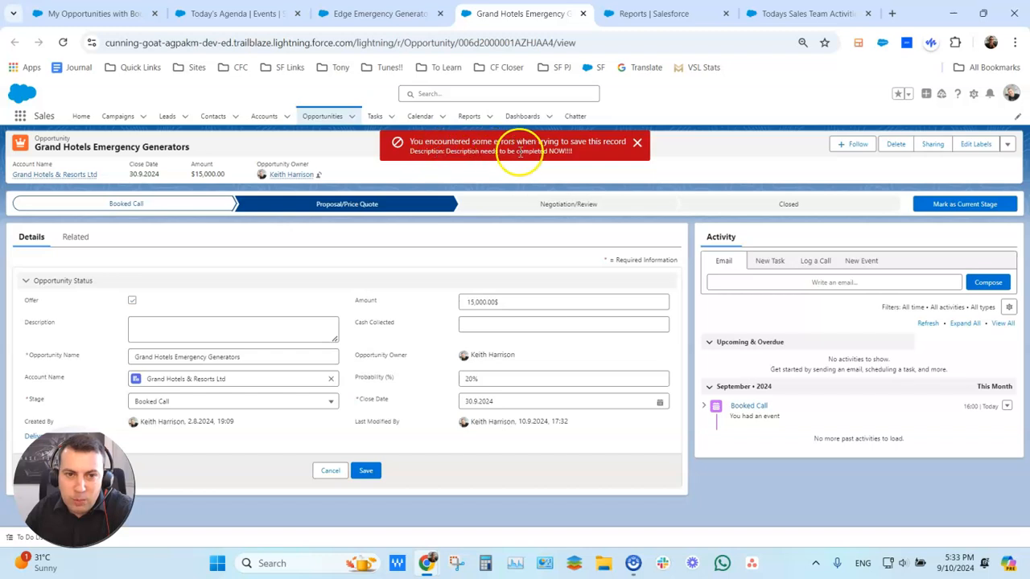
{"action": "left_click_drag", "start_coordinate": [580, 155], "coordinate": [453, 153]}
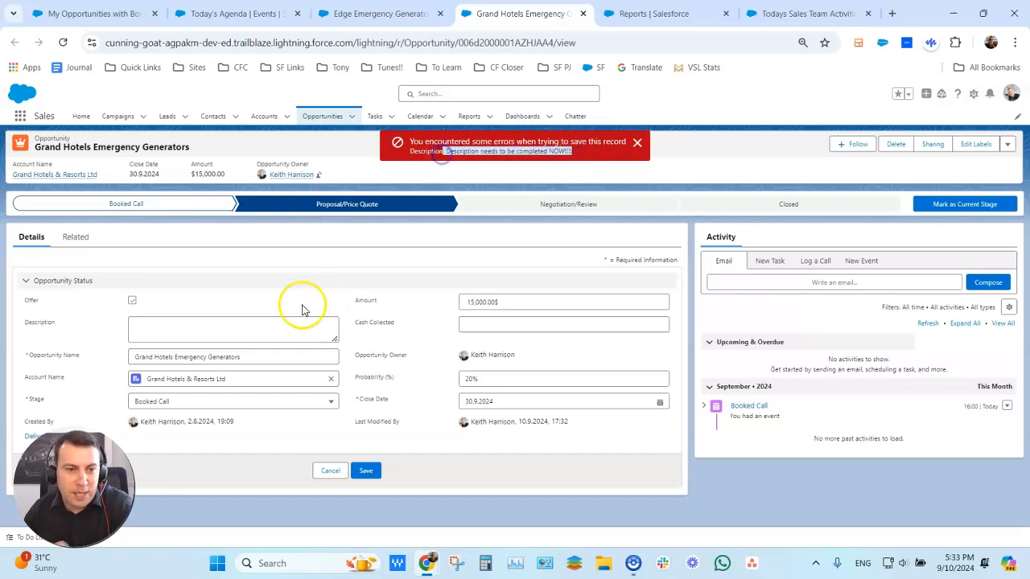
Step: Enter the description "Good call, not sure what will happen...", set Cash Collected to 0, save, and mark Proposal/Price Quote as the current stage
{"action": "left_click", "coordinate": [280, 328]}
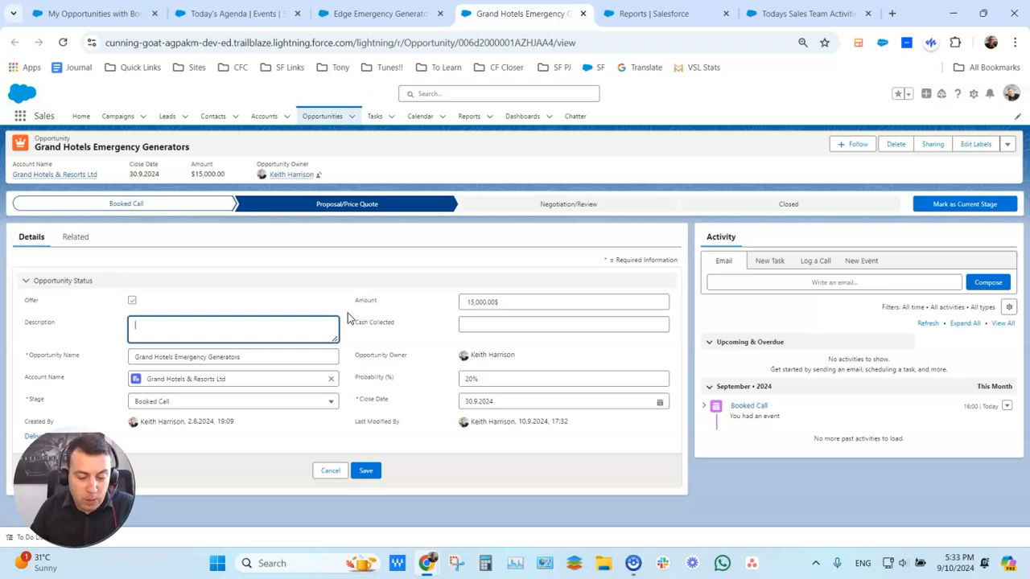
{"action": "type", "text": "Good call"}
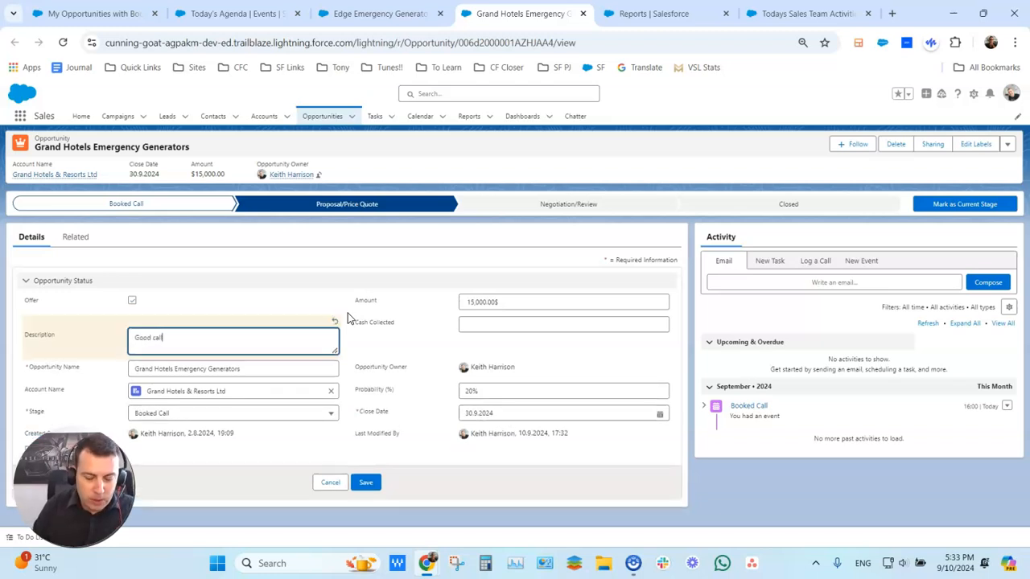
{"action": "type", "text": ", not sur"}
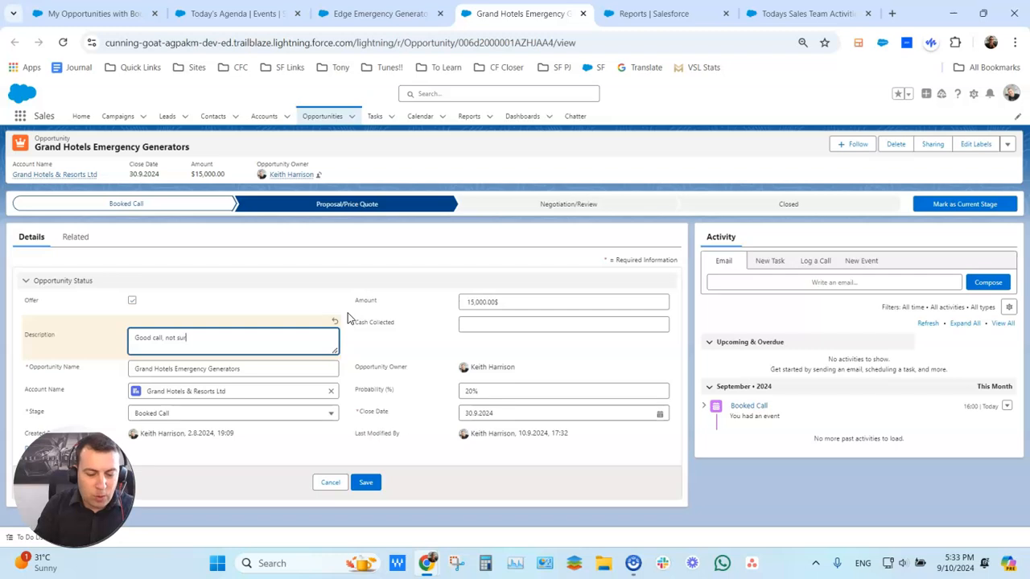
{"action": "type", "text": "e what will"}
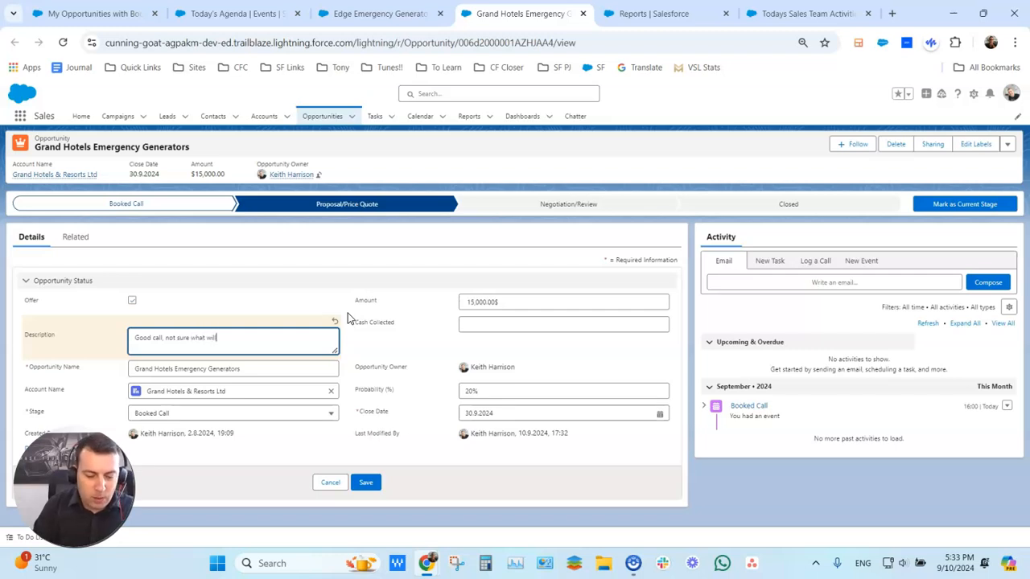
{"action": "type", "text": " happen..."}
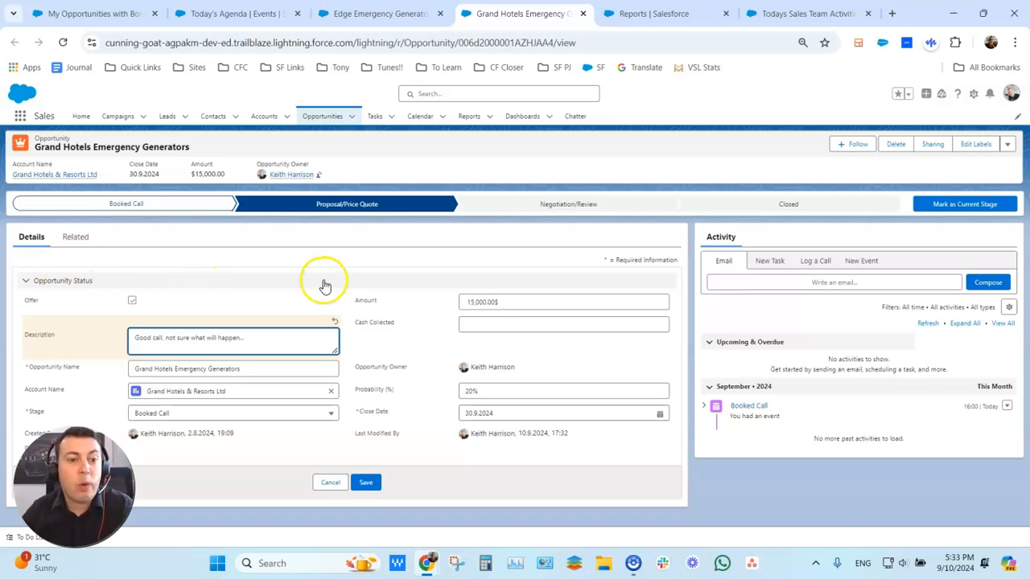
{"action": "left_click", "coordinate": [500, 326]}
{"action": "type", "text": "0"}
{"action": "left_click", "coordinate": [369, 482]}
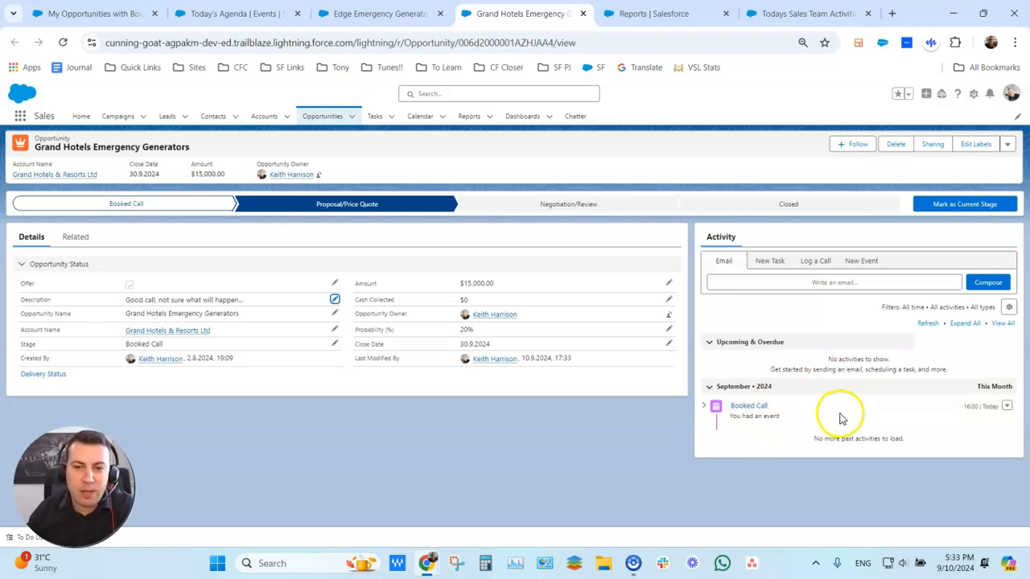
{"action": "left_click", "coordinate": [968, 208]}
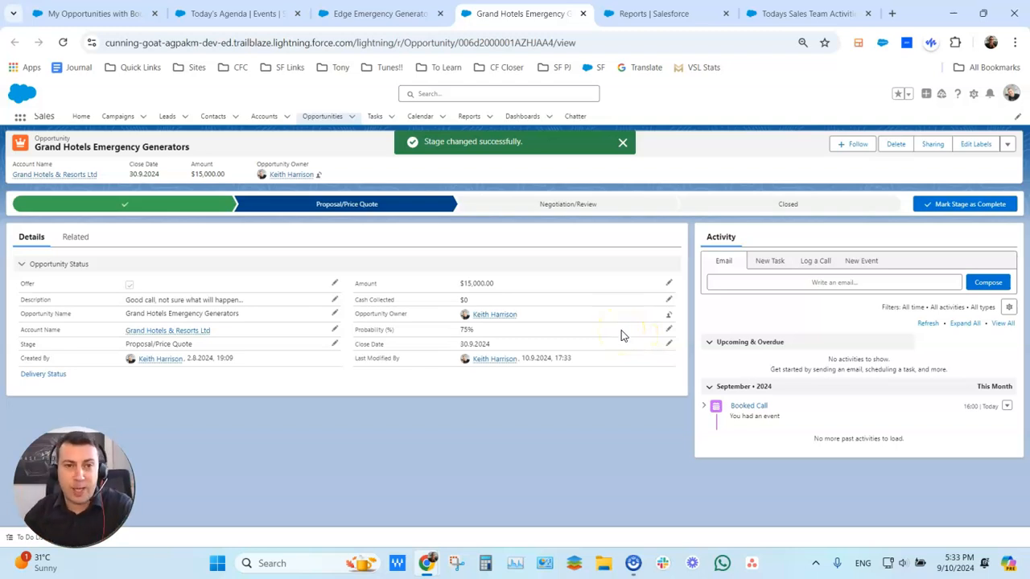
Step: Close the Grand Hotels Emergency Generators tab, refresh the live dashboard and examine its offers gauge and sales call summary
{"action": "left_click", "coordinate": [583, 13]}
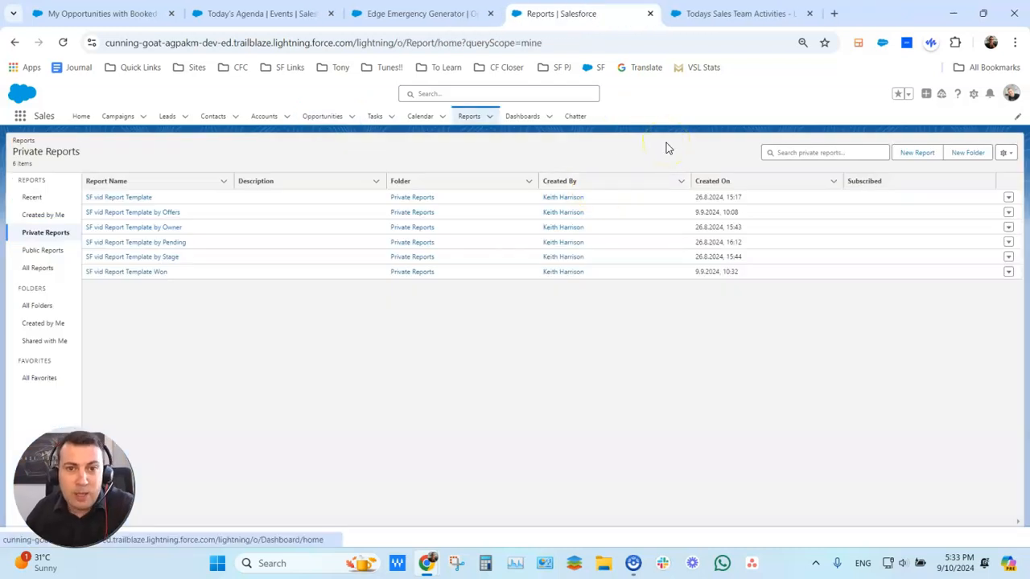
{"action": "left_click", "coordinate": [707, 14]}
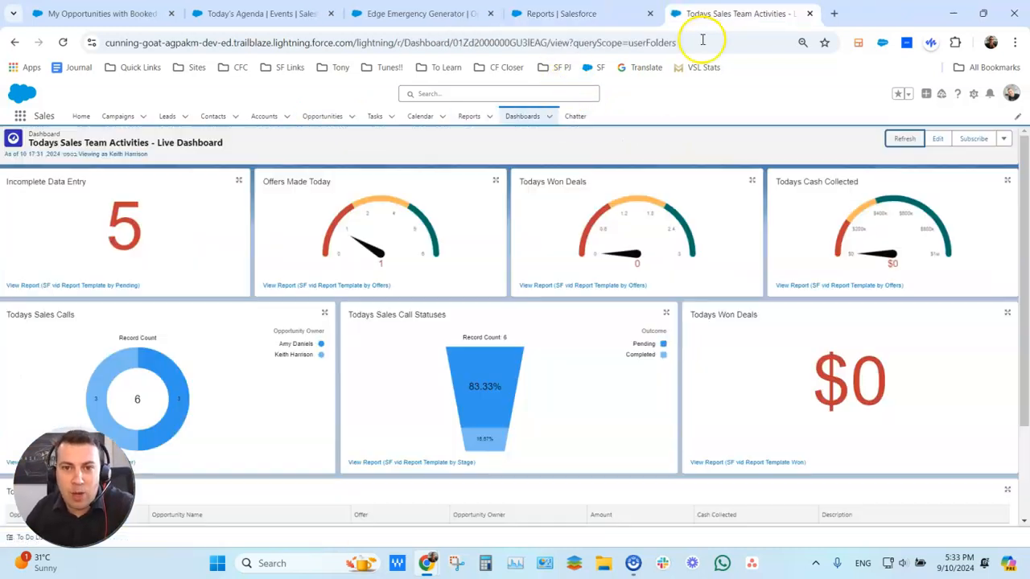
{"action": "left_click", "coordinate": [906, 135]}
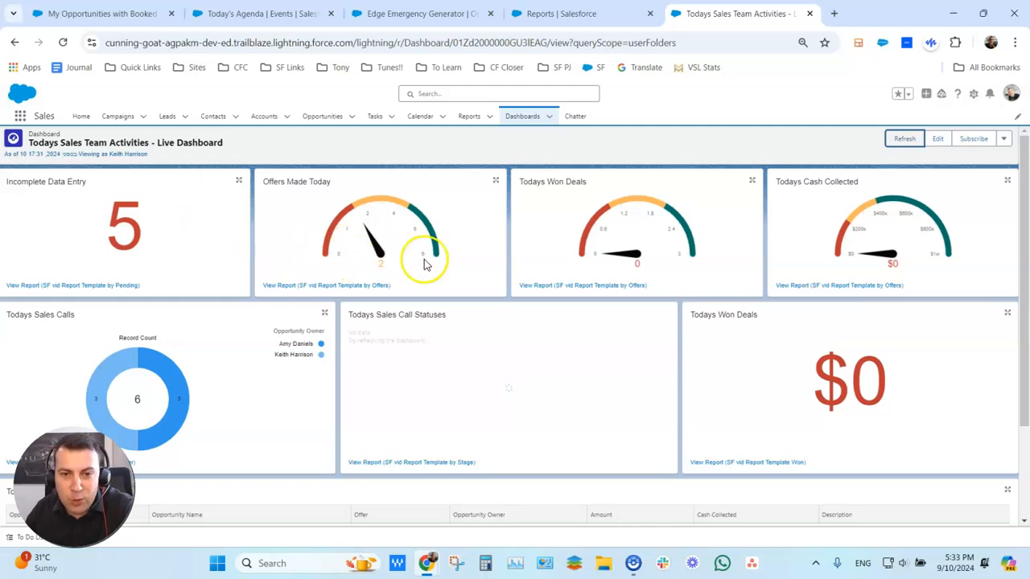
{"action": "scroll", "coordinate": [180, 213], "scroll_direction": "down", "scroll_amount": 2}
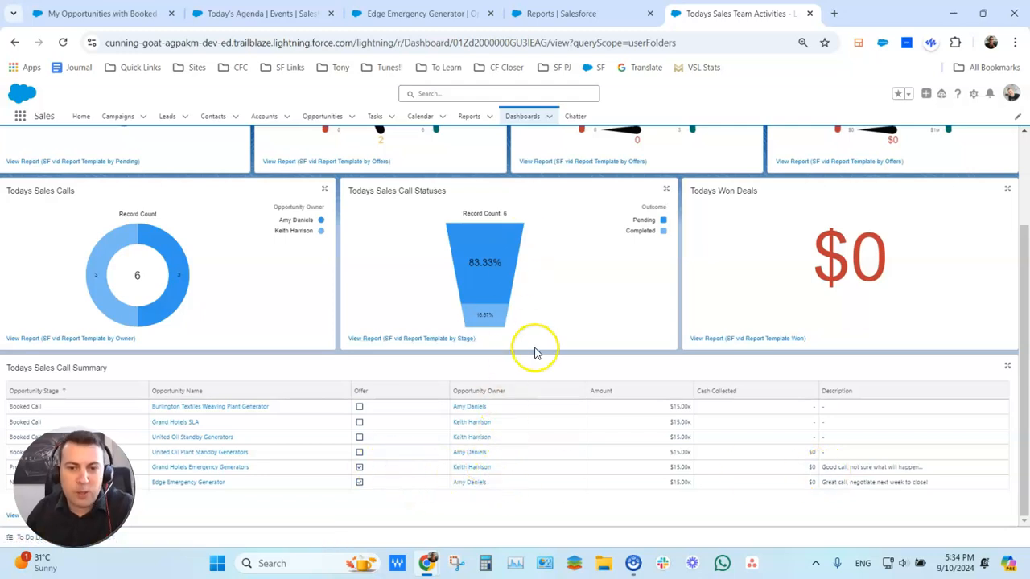
{"action": "scroll", "coordinate": [535, 352], "scroll_direction": "up", "scroll_amount": 3}
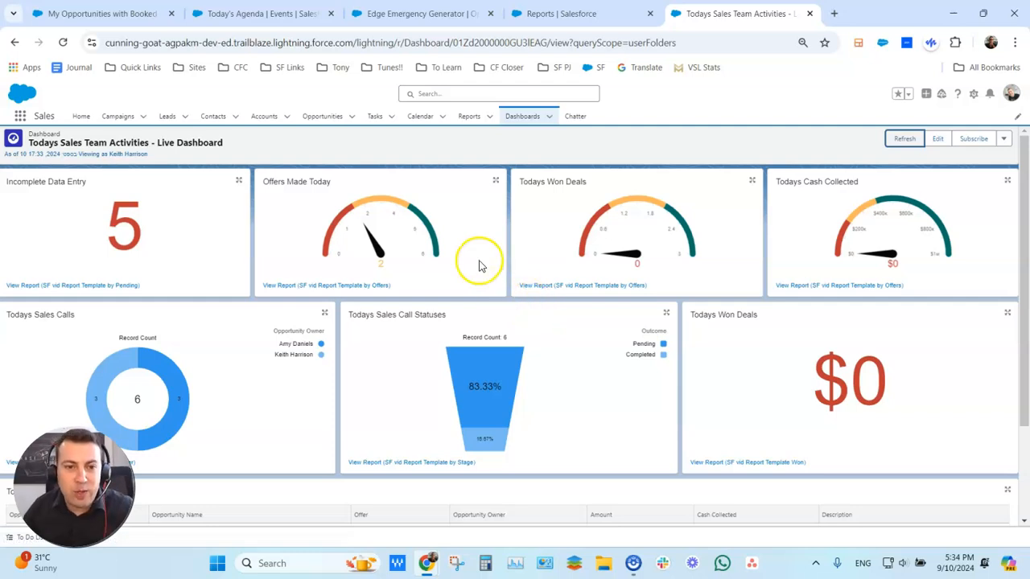
Step: From Today's Agenda, open United Oil Plant Standby Generators and United Oil Standby Generators in separate browser tabs, and close the My Opportunities with Booked Calls tab
{"action": "left_click", "coordinate": [277, 13]}
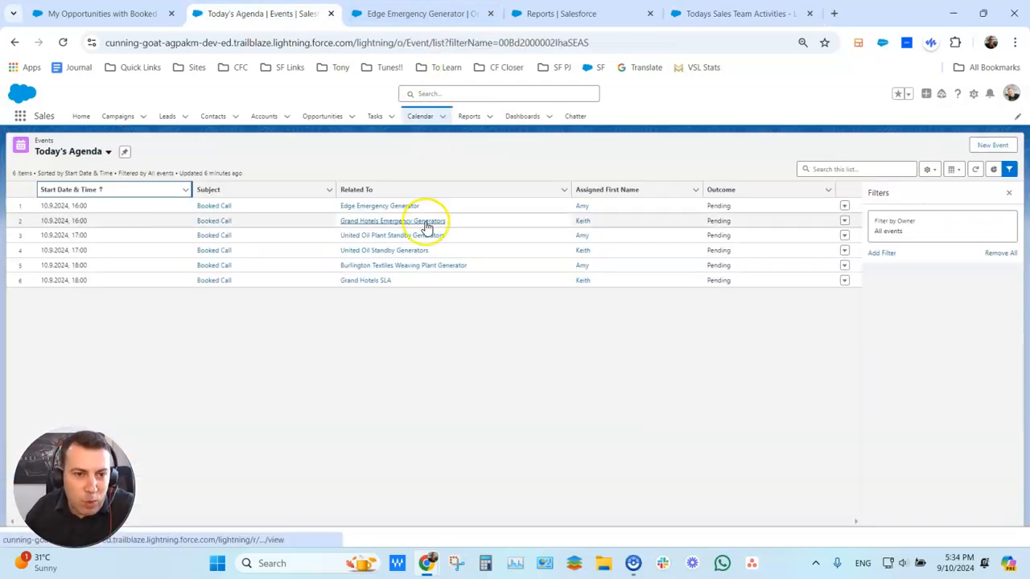
{"action": "right_click", "coordinate": [375, 236]}
{"action": "left_click", "coordinate": [400, 248]}
{"action": "right_click", "coordinate": [356, 253]}
{"action": "left_click", "coordinate": [389, 264]}
{"action": "left_click", "coordinate": [329, 14]}
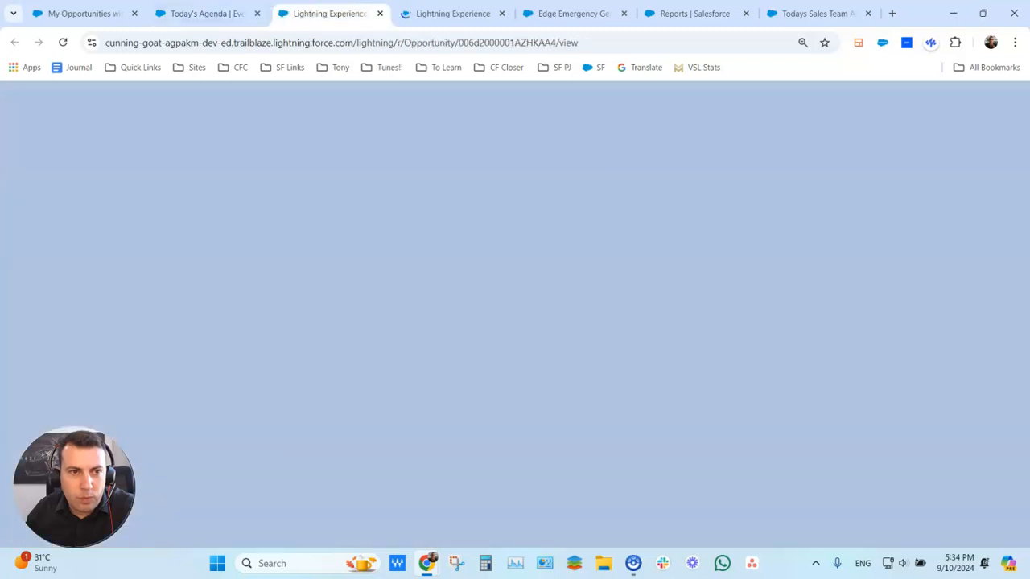
{"action": "left_click", "coordinate": [114, 14]}
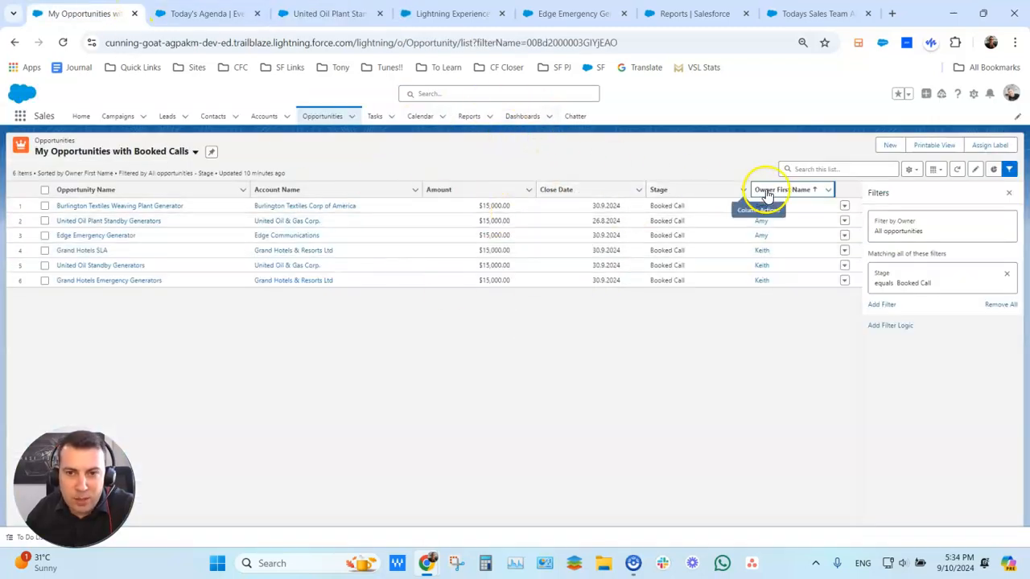
{"action": "left_click", "coordinate": [134, 14]}
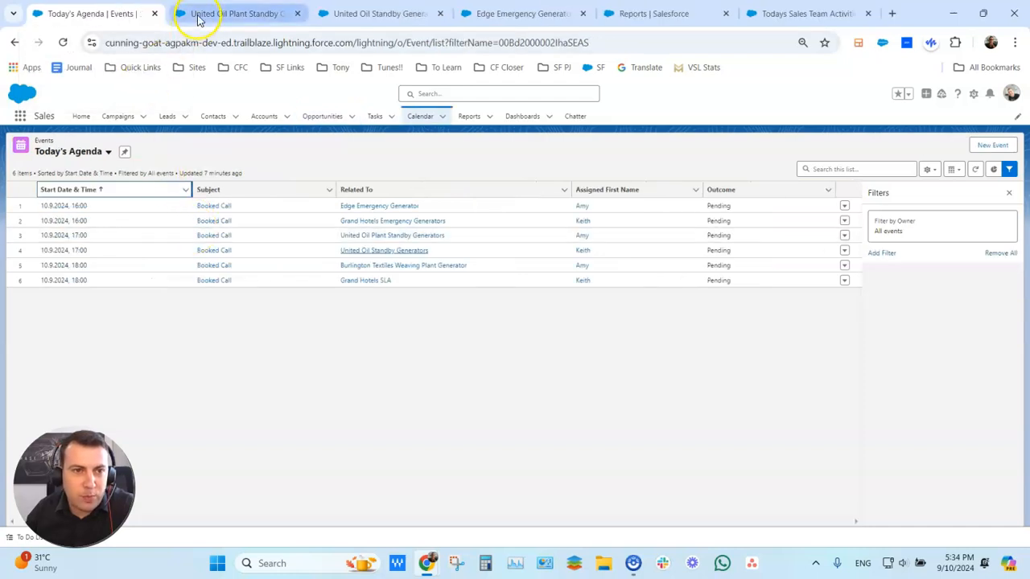
Step: On United Oil Plant Standby Generators, check Offer, enter the description "Won!!!!!" and save
{"action": "left_click", "coordinate": [199, 18]}
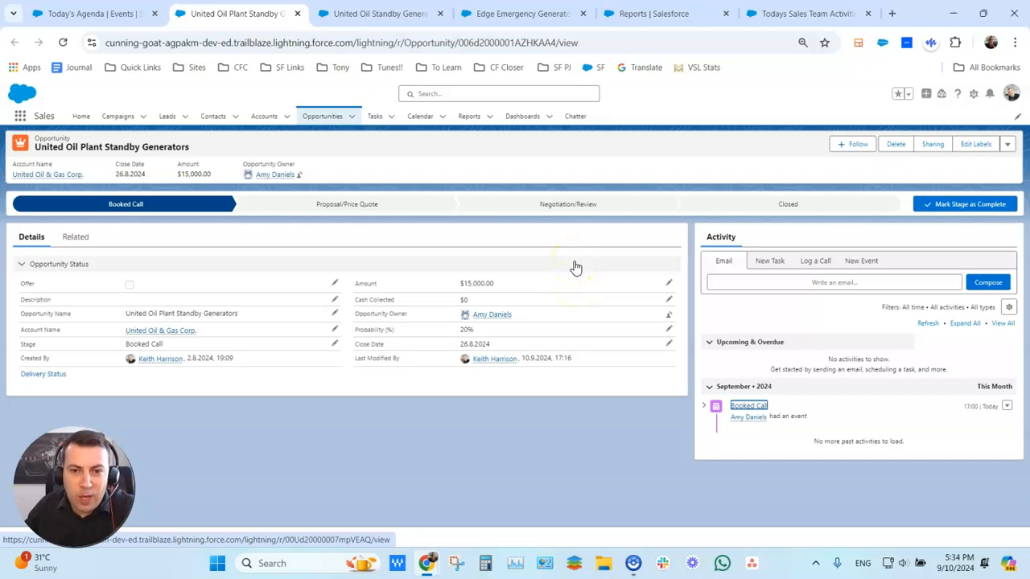
{"action": "left_click", "coordinate": [335, 284]}
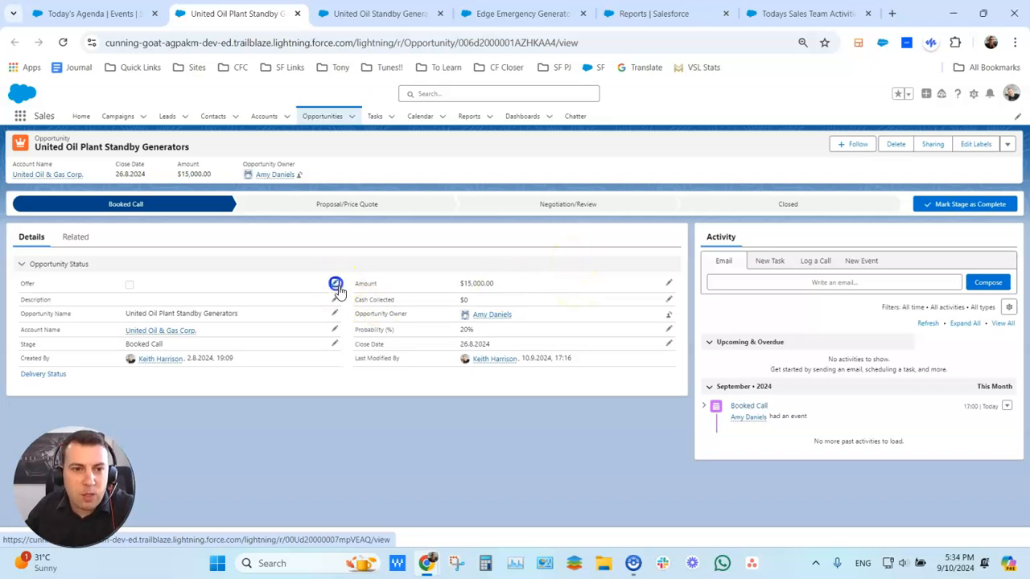
{"action": "left_click", "coordinate": [131, 301]}
{"action": "left_click", "coordinate": [179, 343]}
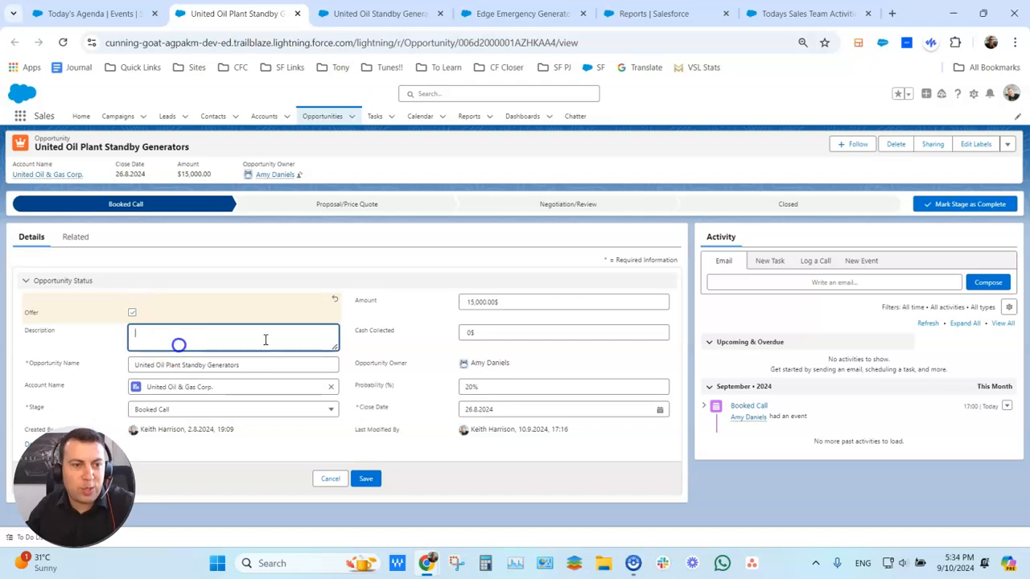
{"action": "type", "text": "Won!!!!!"}
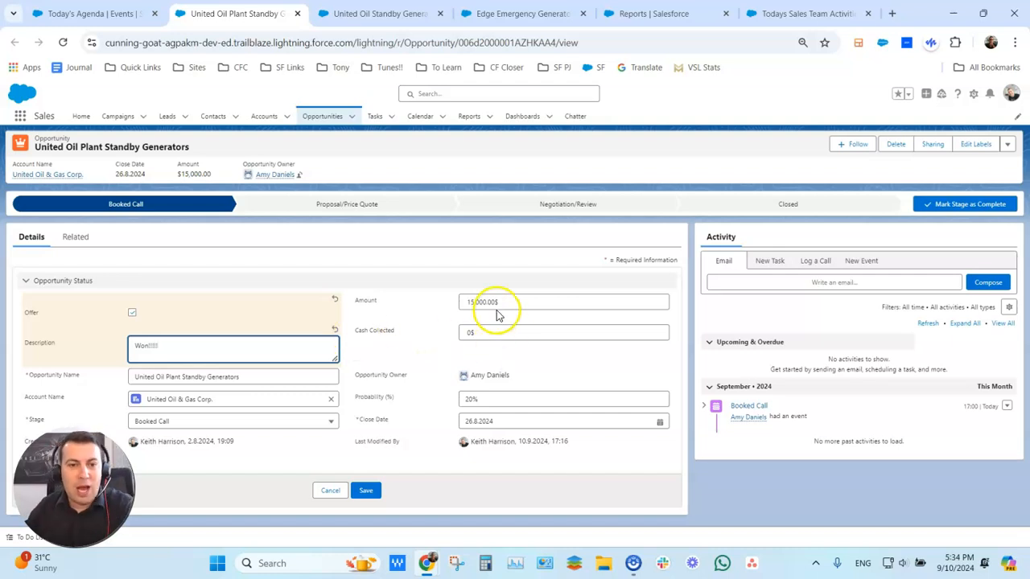
{"action": "left_click", "coordinate": [371, 498]}
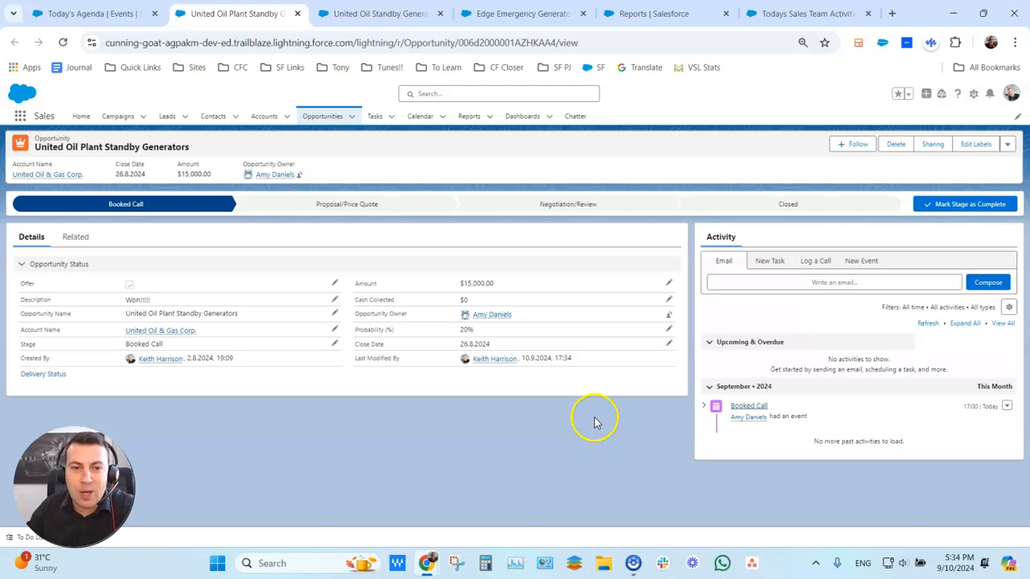
Step: Set the United Oil Plant Standby Generators' Cash Collected to 15000 and save
{"action": "left_click", "coordinate": [668, 299]}
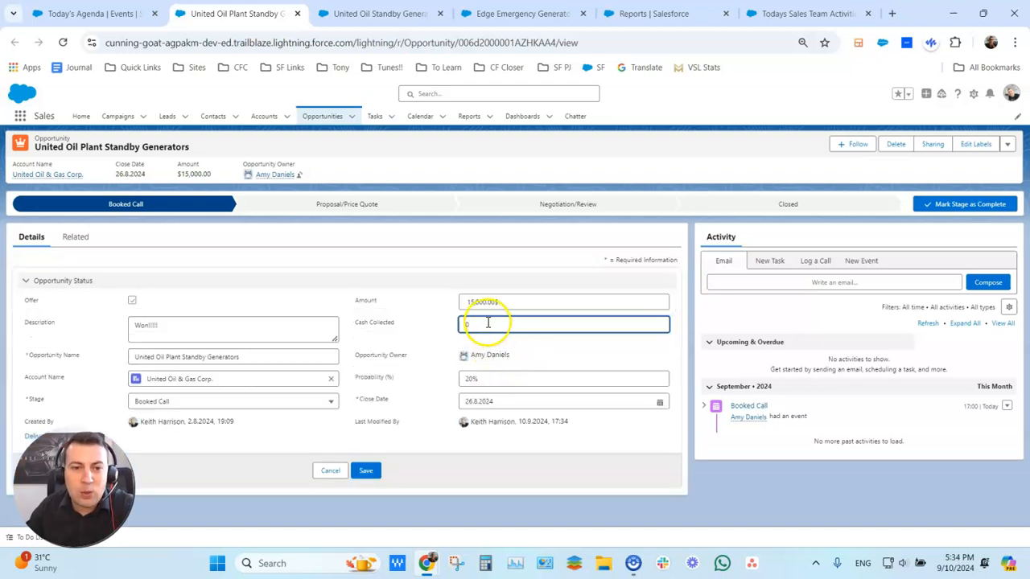
{"action": "type", "text": "15000"}
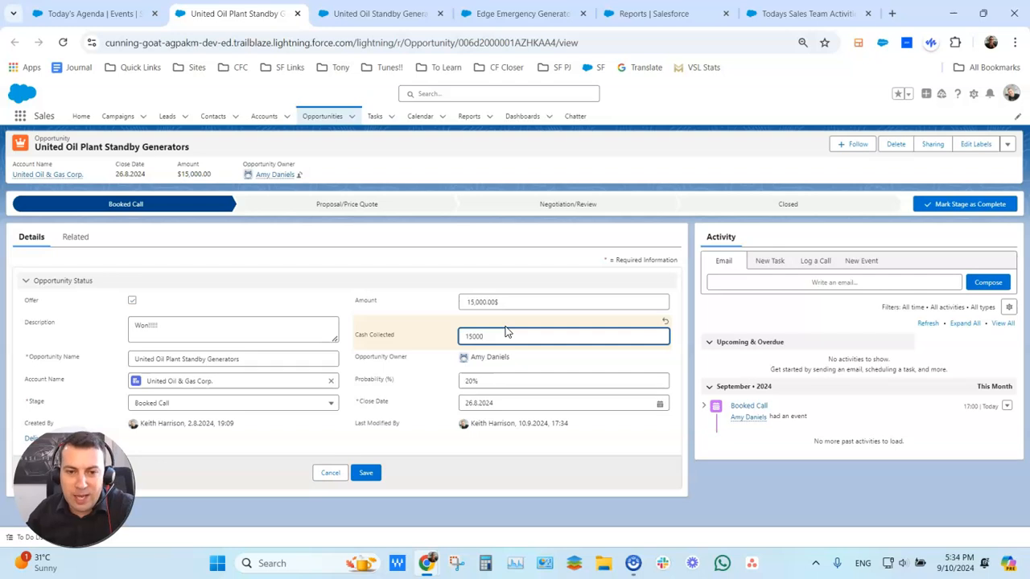
{"action": "left_click", "coordinate": [372, 473]}
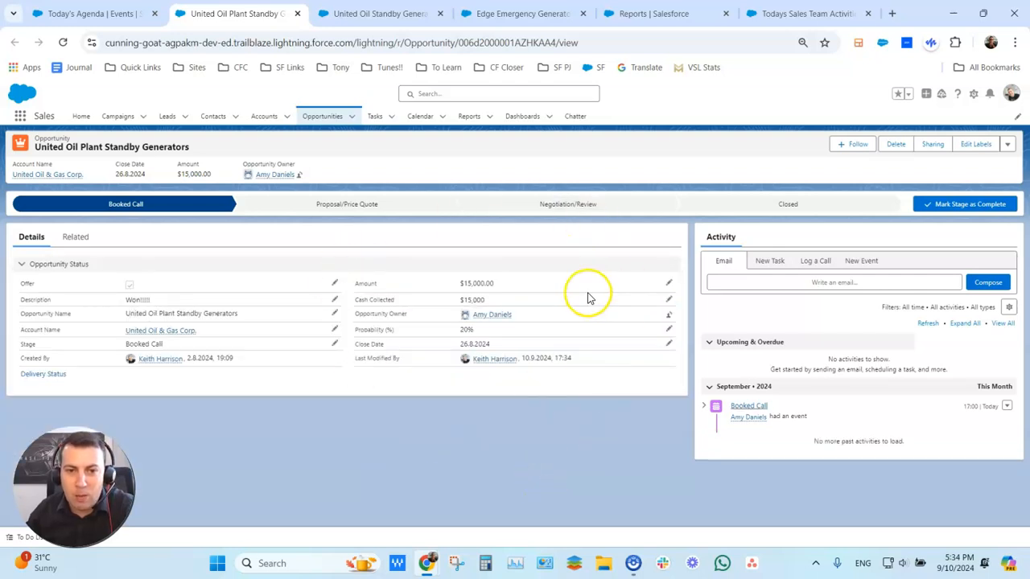
Step: Close the United Oil Plant Standby Generators opportunity with the stage Closed Won and save it
{"action": "left_click", "coordinate": [876, 206]}
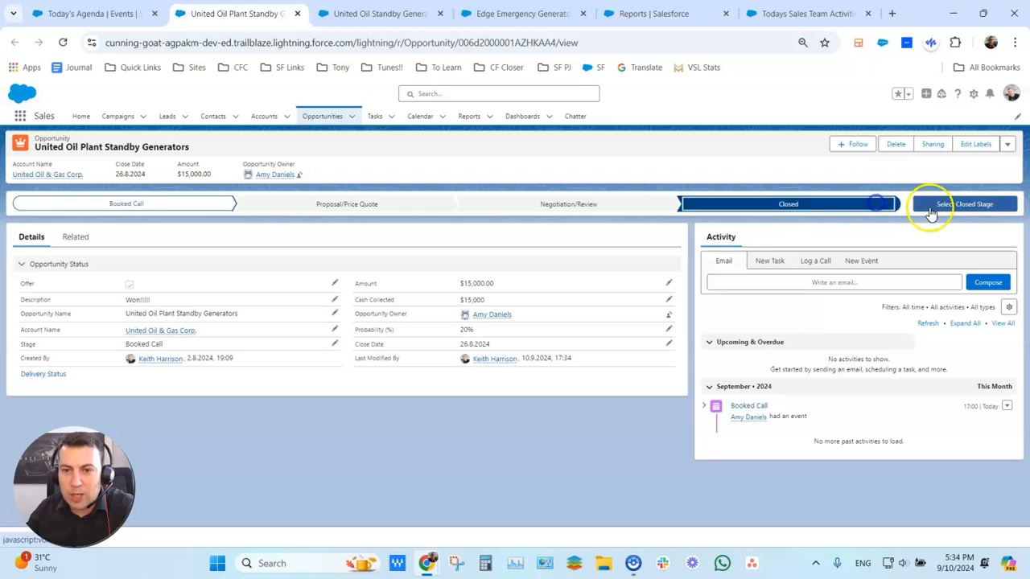
{"action": "left_click", "coordinate": [935, 208]}
{"action": "left_click", "coordinate": [638, 311]}
{"action": "left_click", "coordinate": [571, 351]}
{"action": "left_click", "coordinate": [653, 352]}
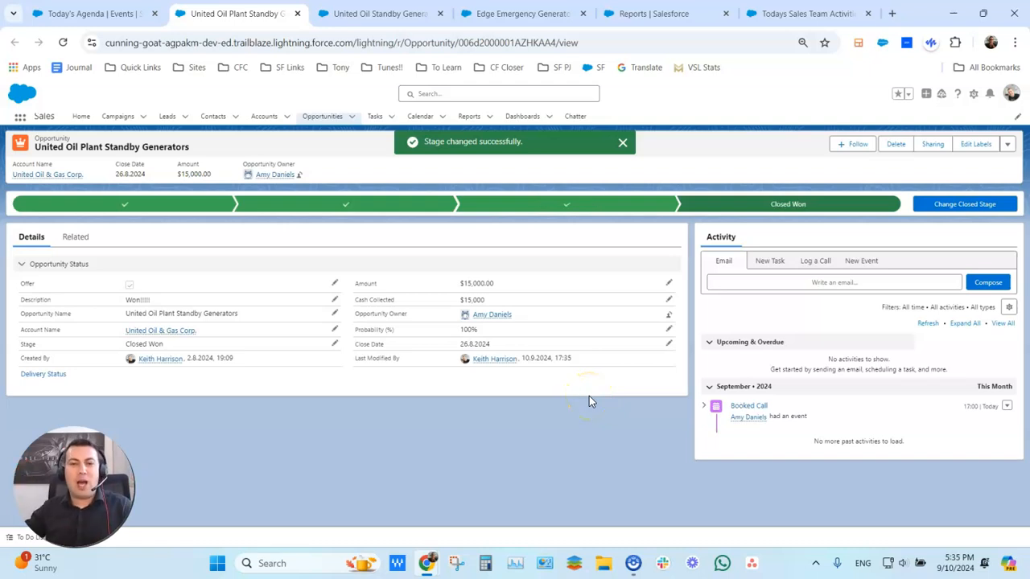
Step: Set the outcome of the United Oil Plant Standby Generators' Booked Call event to Completed and save it
{"action": "left_click", "coordinate": [1007, 407]}
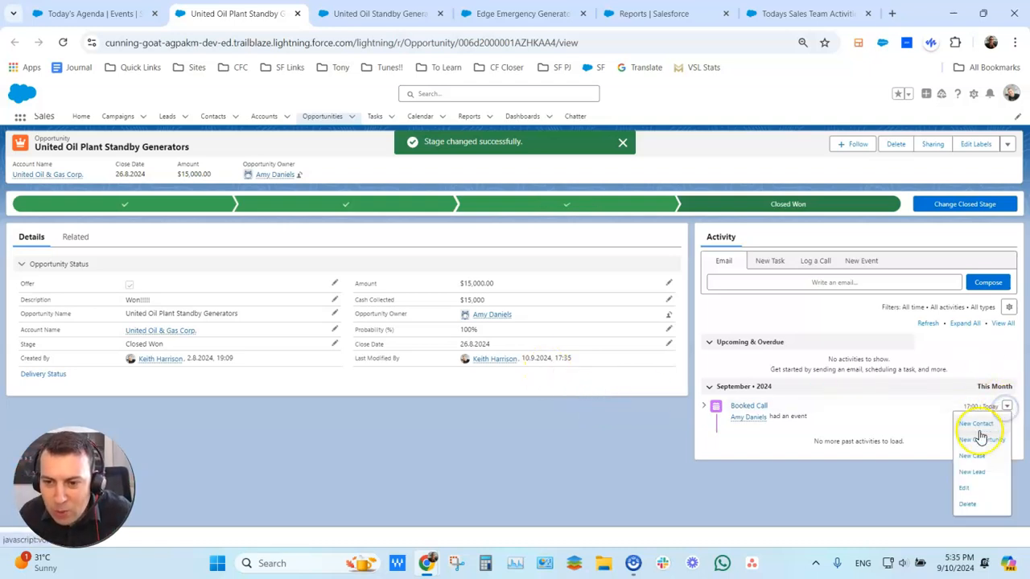
{"action": "left_click", "coordinate": [972, 487]}
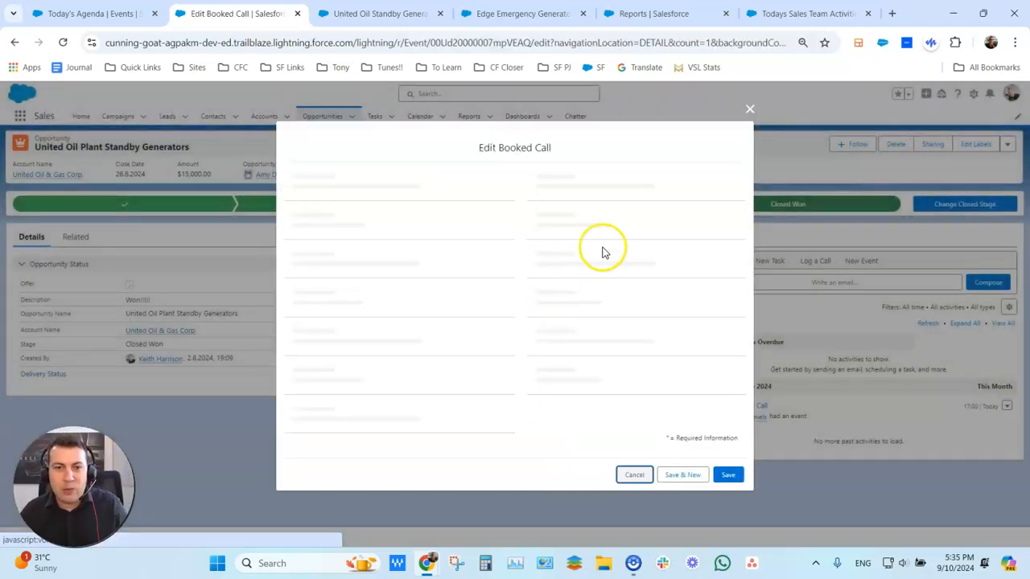
{"action": "left_click", "coordinate": [625, 204]}
{"action": "left_click", "coordinate": [634, 257]}
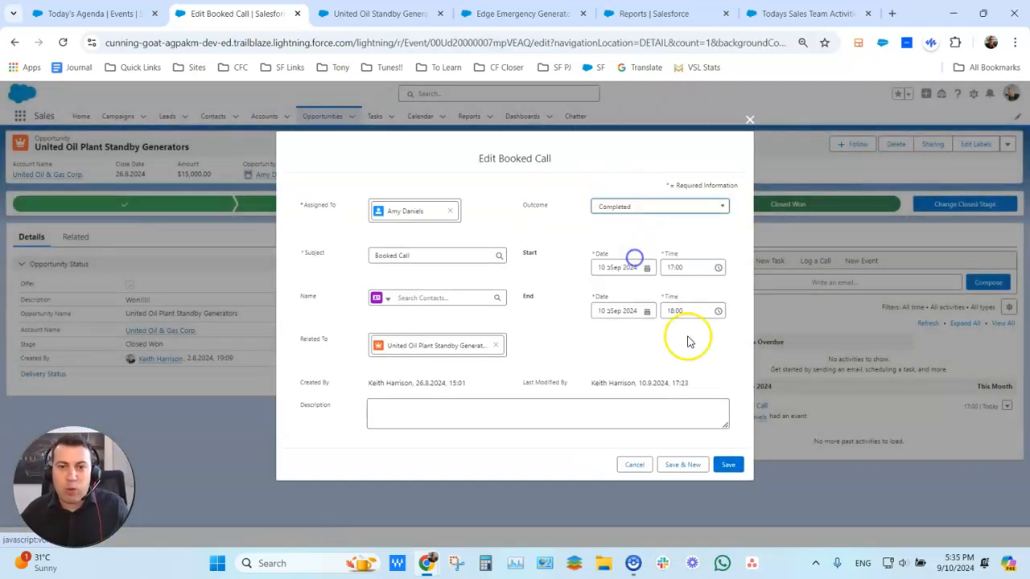
{"action": "left_click", "coordinate": [728, 465]}
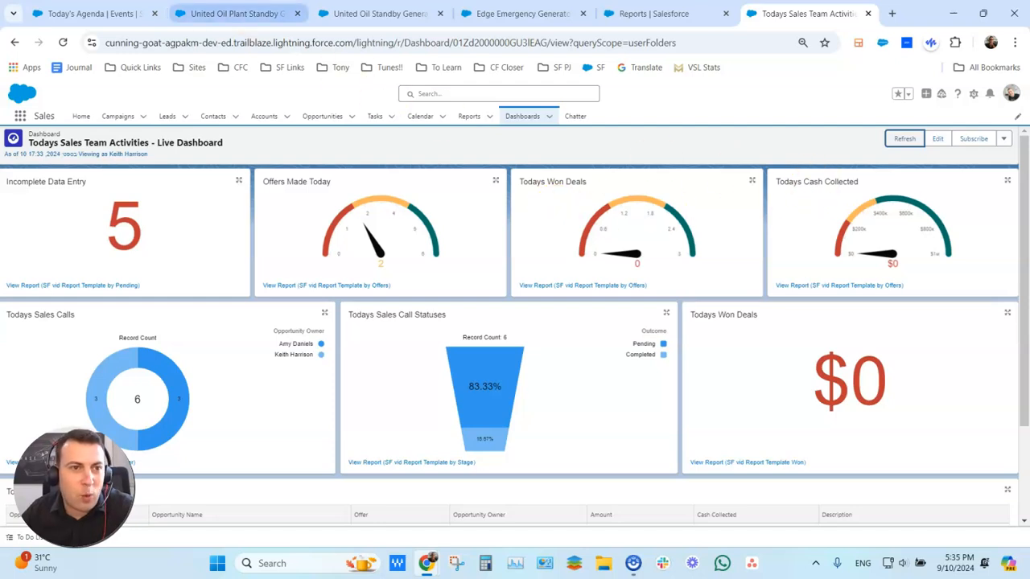
Step: Return to the Todays Sales Team Activities live dashboard and refresh its data
{"action": "left_click", "coordinate": [120, 14]}
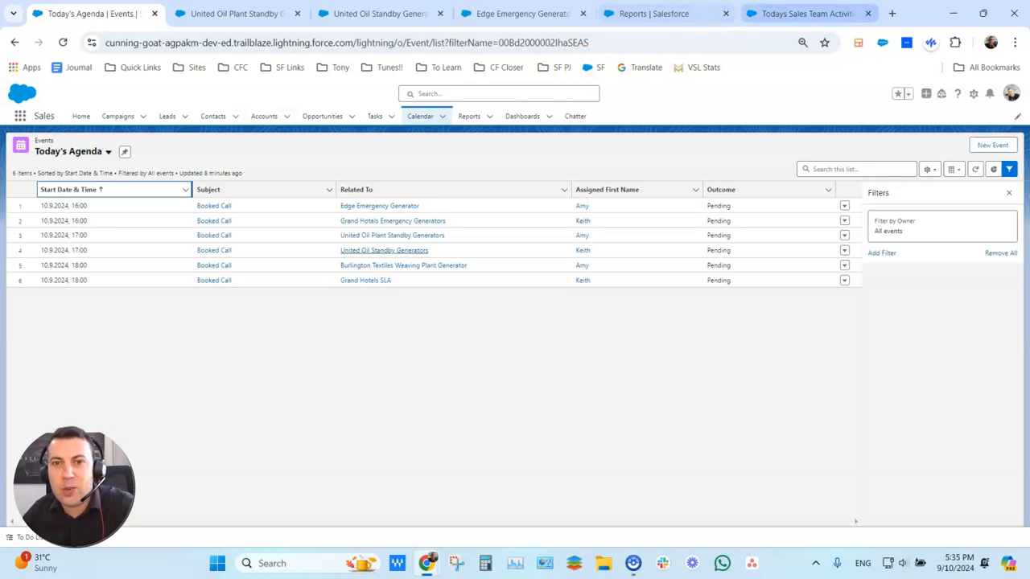
{"action": "left_click", "coordinate": [804, 14]}
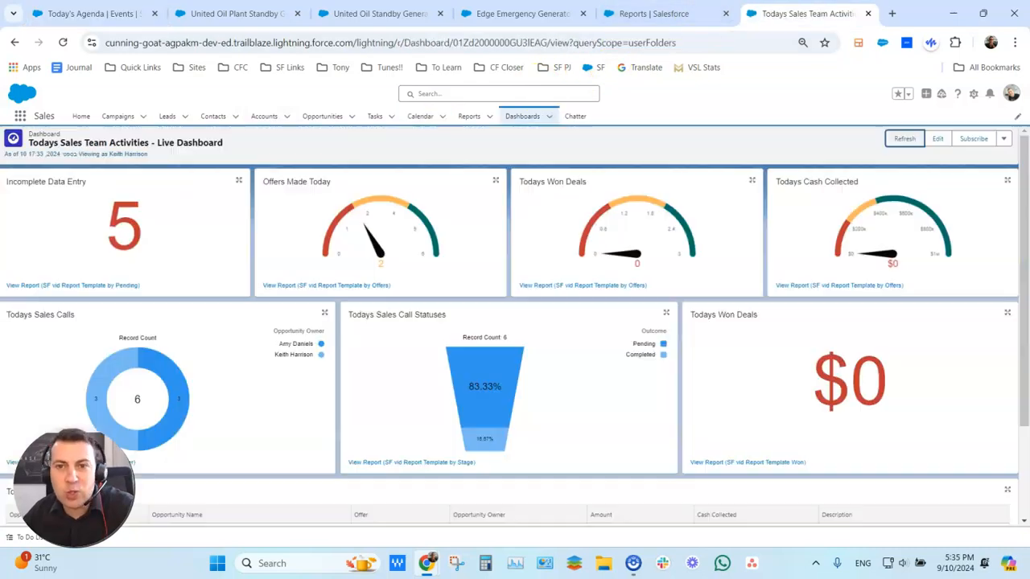
{"action": "left_click", "coordinate": [902, 140]}
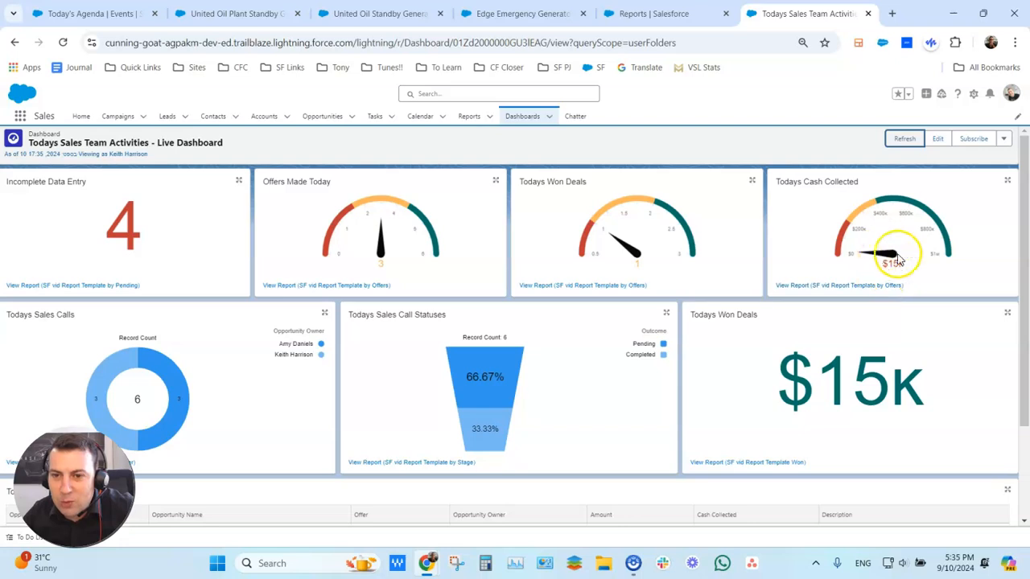
Step: Examine the dashboard's cash collected, won deals, call statuses, incomplete data entry and sales call summary
{"action": "mouse_move", "coordinate": [892, 272]}
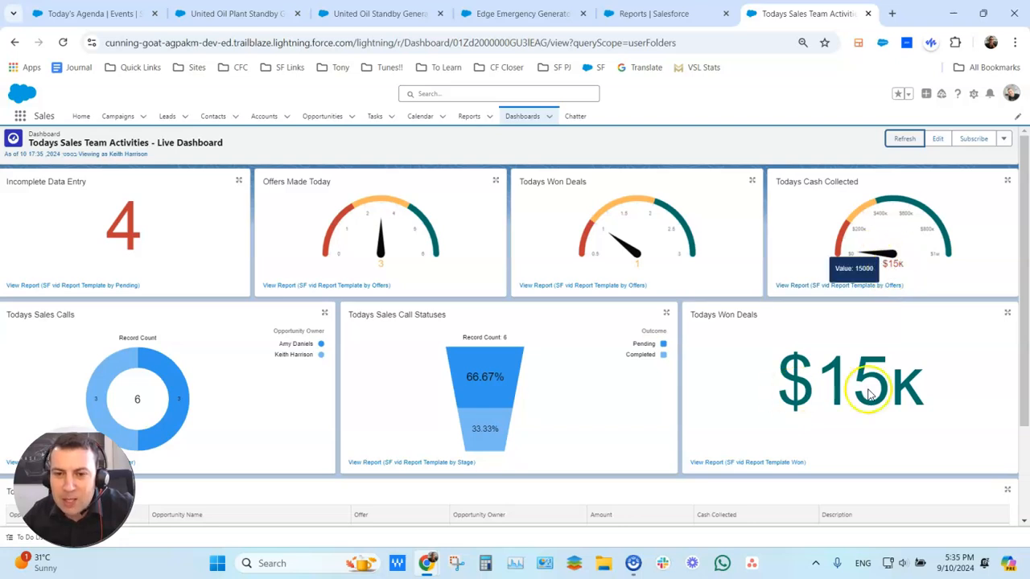
{"action": "scroll", "coordinate": [915, 389], "scroll_direction": "down", "scroll_amount": 1}
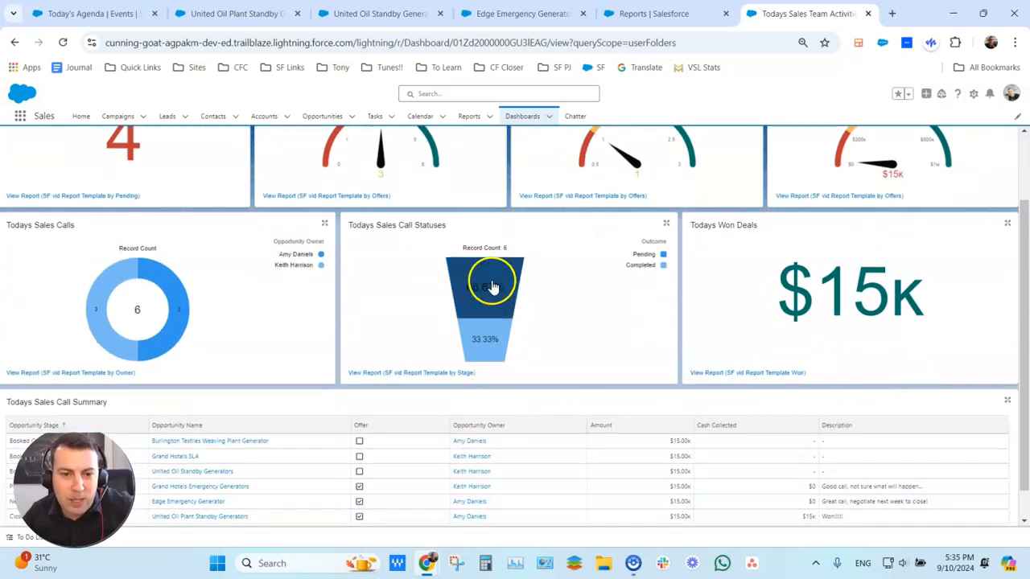
{"action": "scroll", "coordinate": [329, 361], "scroll_direction": "down", "scroll_amount": 1}
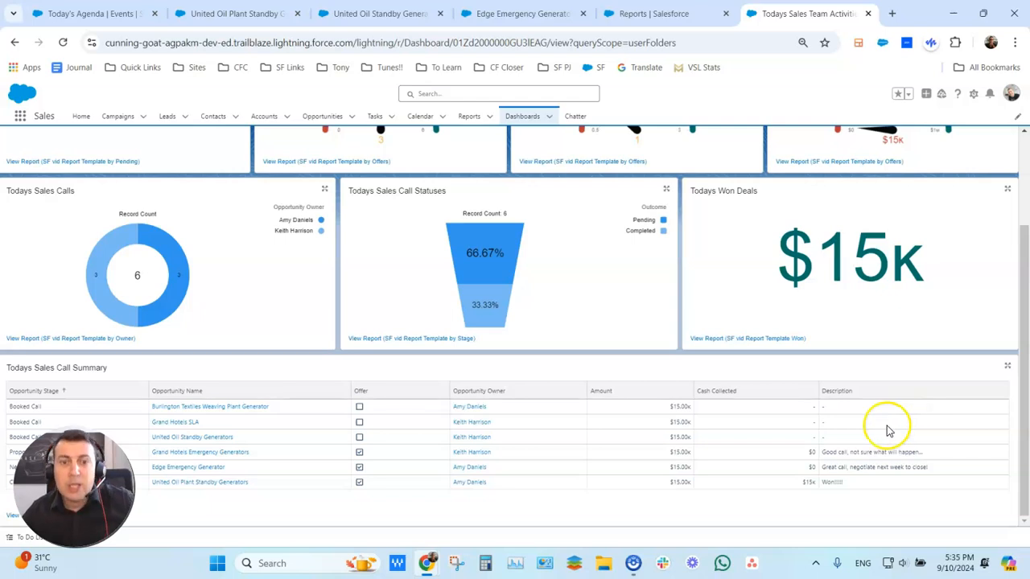
{"action": "scroll", "coordinate": [900, 423], "scroll_direction": "up", "scroll_amount": 2}
{"action": "scroll", "coordinate": [900, 423], "scroll_direction": "down", "scroll_amount": 3}
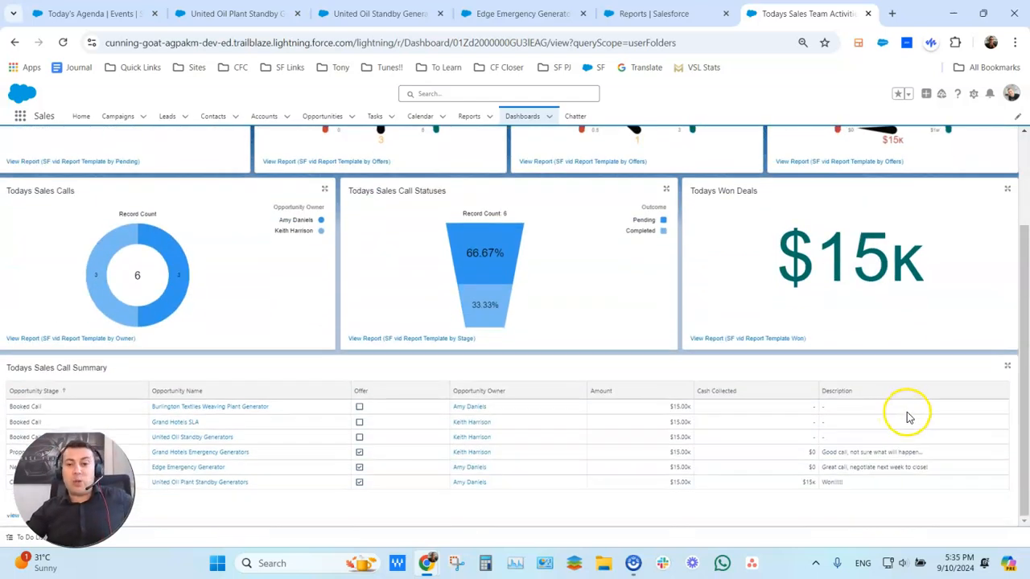
{"action": "scroll", "coordinate": [909, 417], "scroll_direction": "up", "scroll_amount": 3}
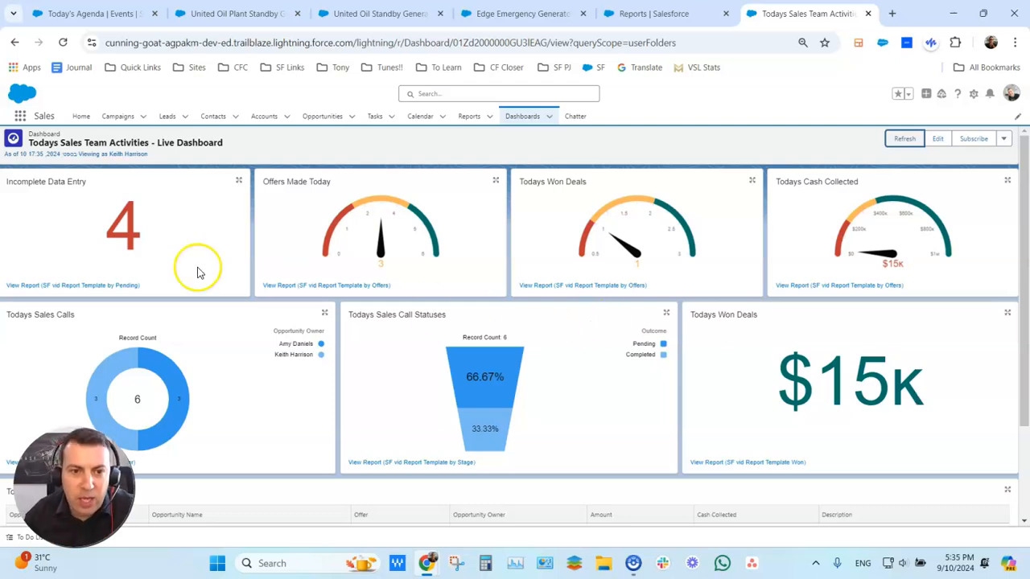
{"action": "scroll", "coordinate": [450, 338], "scroll_direction": "down", "scroll_amount": 3}
{"action": "scroll", "coordinate": [712, 358], "scroll_direction": "up", "scroll_amount": 2}
{"action": "scroll", "coordinate": [716, 362], "scroll_direction": "up", "scroll_amount": 1}
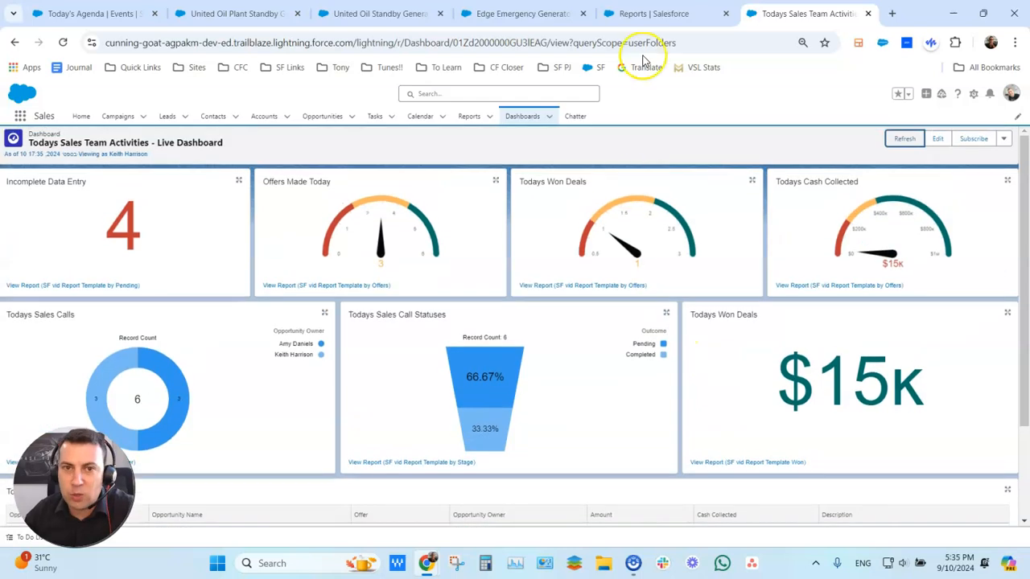
Step: On the United Oil Standby Generators opportunity, enter the description "Bad call, lost" and save
{"action": "left_click", "coordinate": [519, 13]}
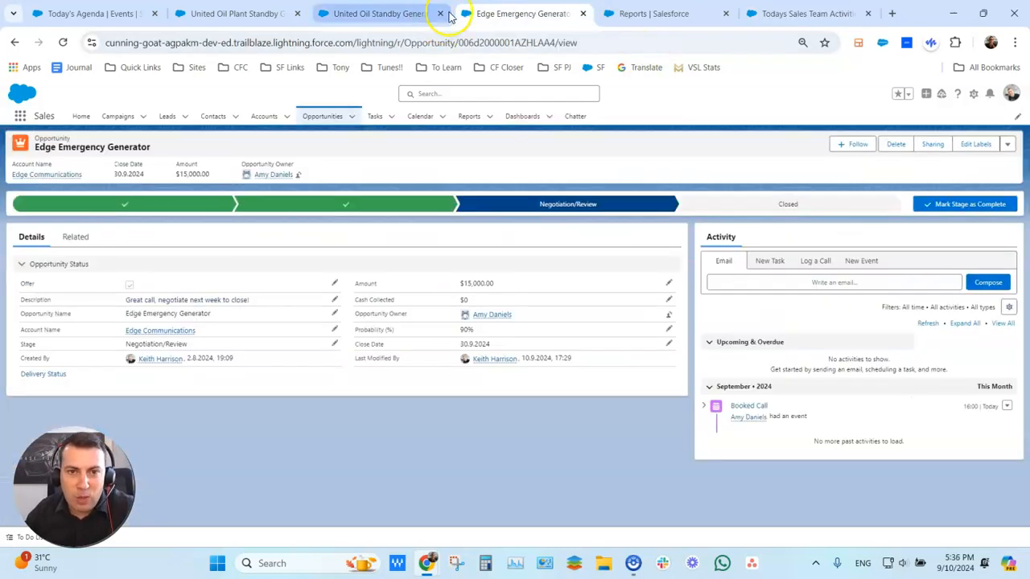
{"action": "left_click", "coordinate": [411, 16]}
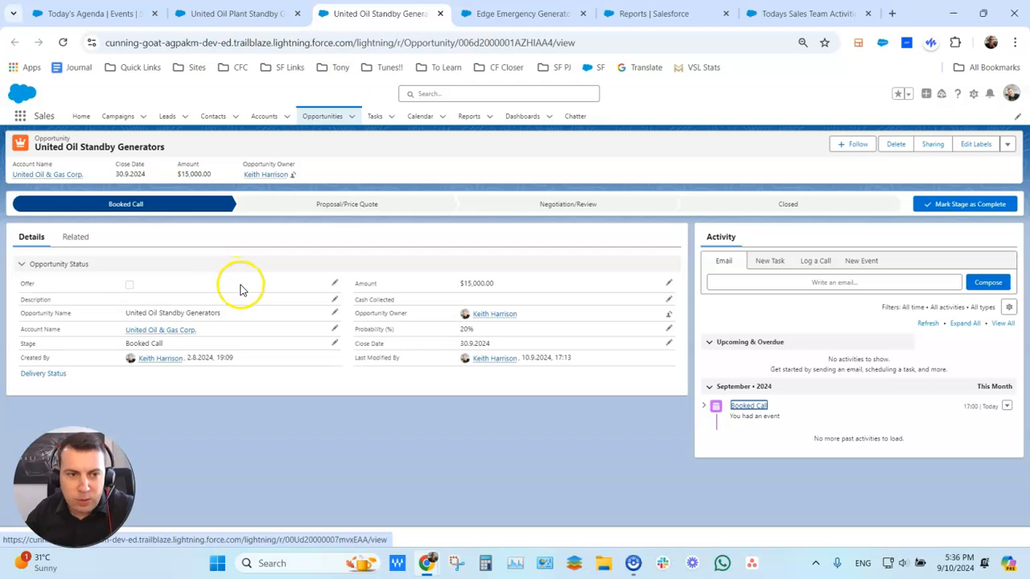
{"action": "left_click", "coordinate": [336, 288]}
{"action": "left_click", "coordinate": [195, 331]}
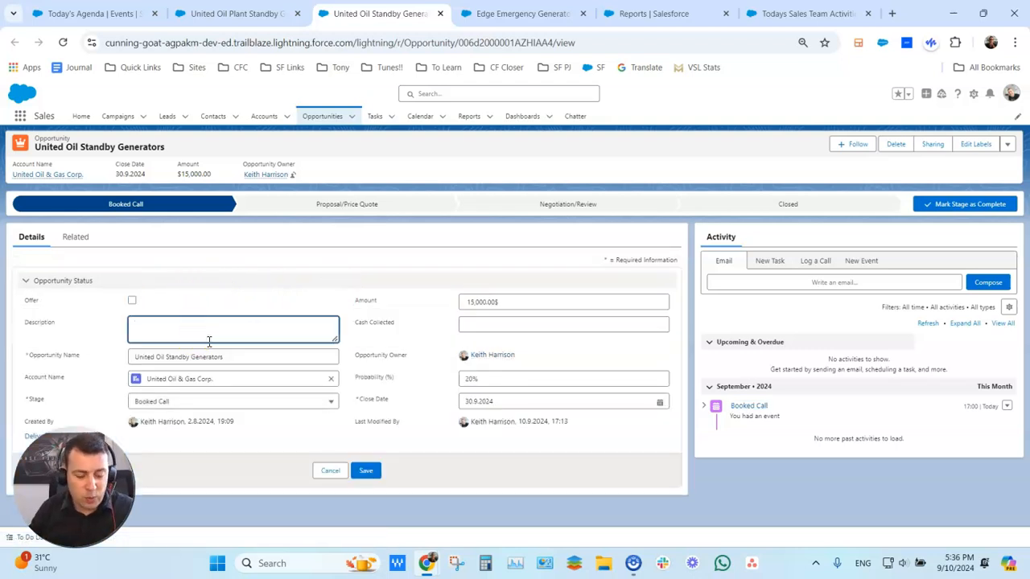
{"action": "type", "text": "S"}
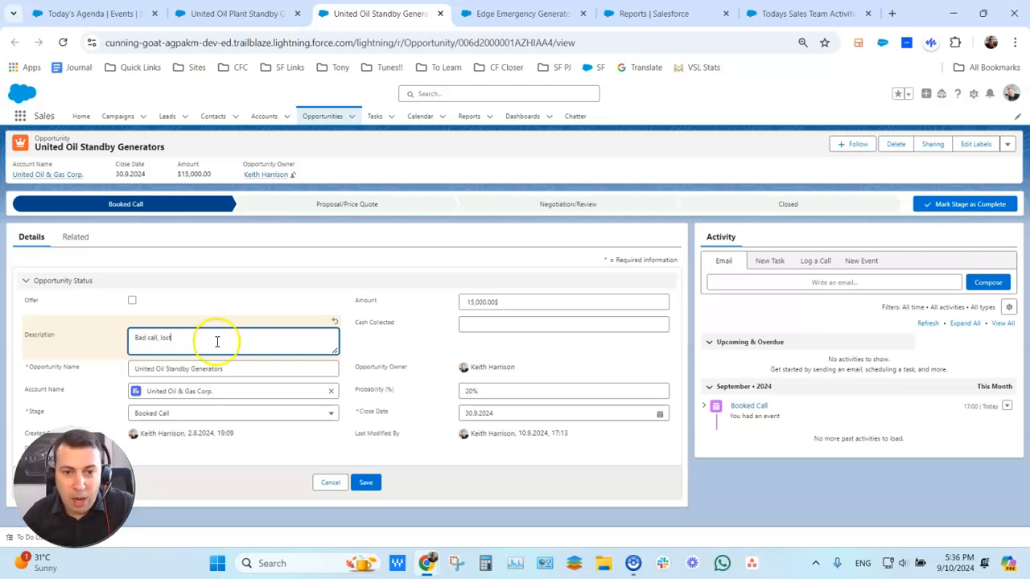
{"action": "left_click", "coordinate": [367, 482]}
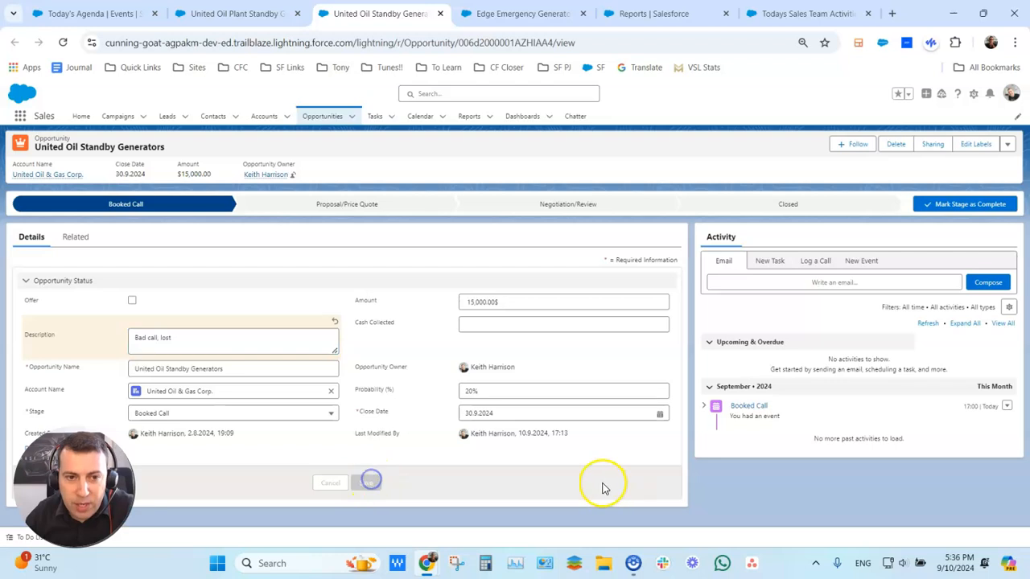
Step: Set the outcome of the United Oil Standby Generators' Booked Call event to Completed and save it
{"action": "left_click", "coordinate": [1006, 405]}
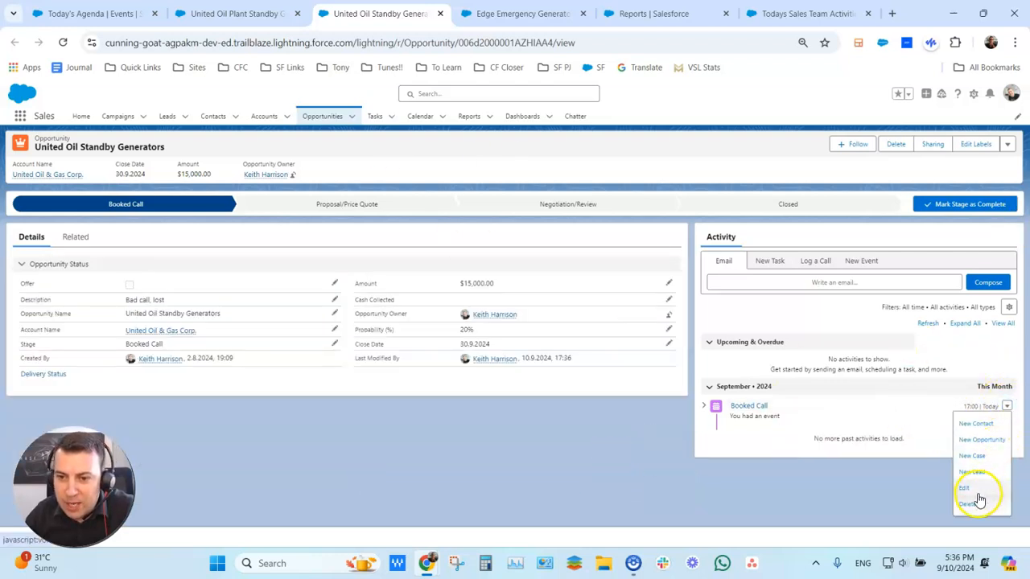
{"action": "left_click", "coordinate": [968, 488]}
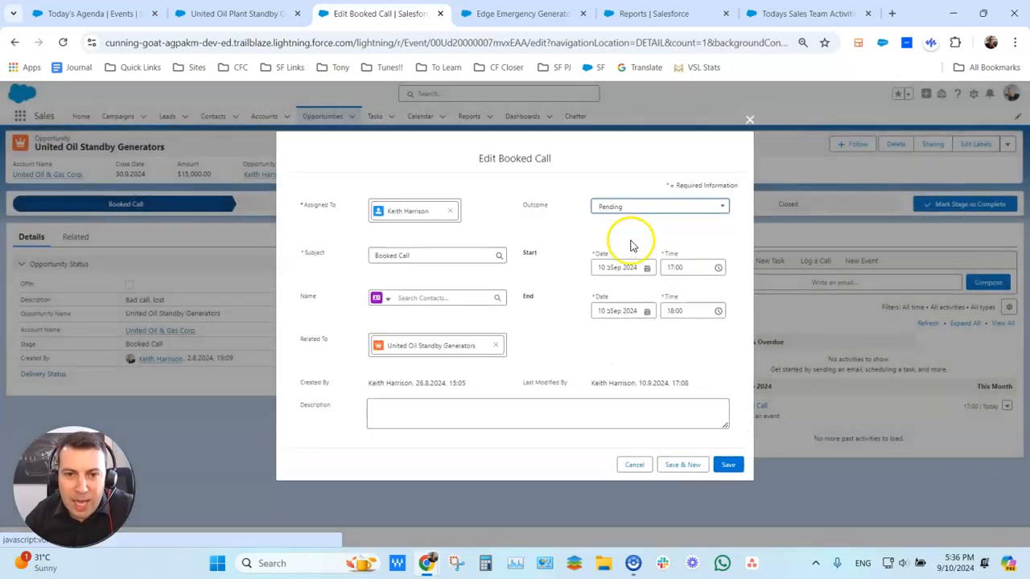
{"action": "left_click", "coordinate": [627, 211]}
{"action": "left_click", "coordinate": [637, 259]}
{"action": "left_click", "coordinate": [728, 465]}
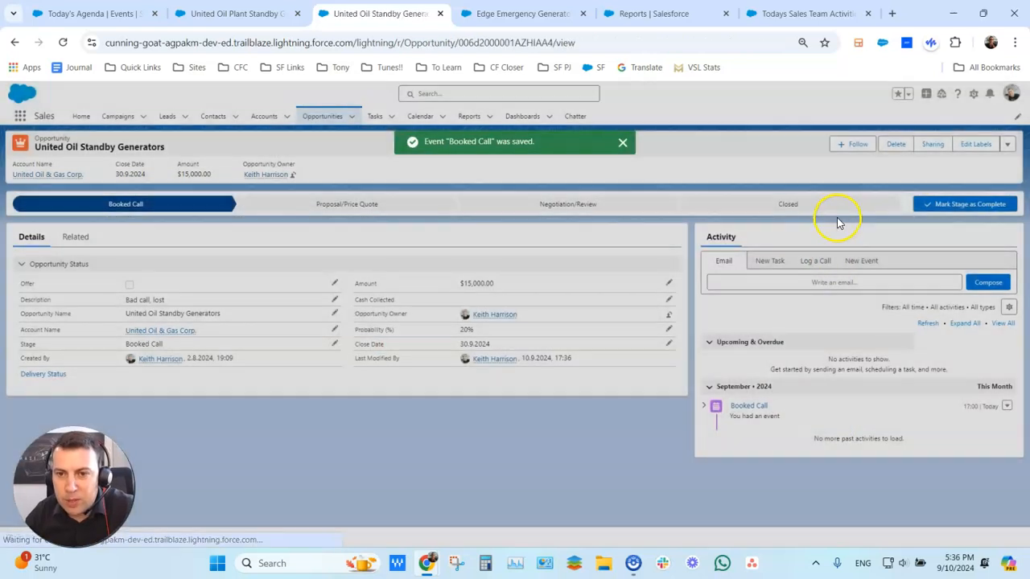
Step: Close the United Oil Standby Generators opportunity with the stage Closed Lost and save it
{"action": "left_click", "coordinate": [800, 204]}
{"action": "left_click", "coordinate": [933, 203]}
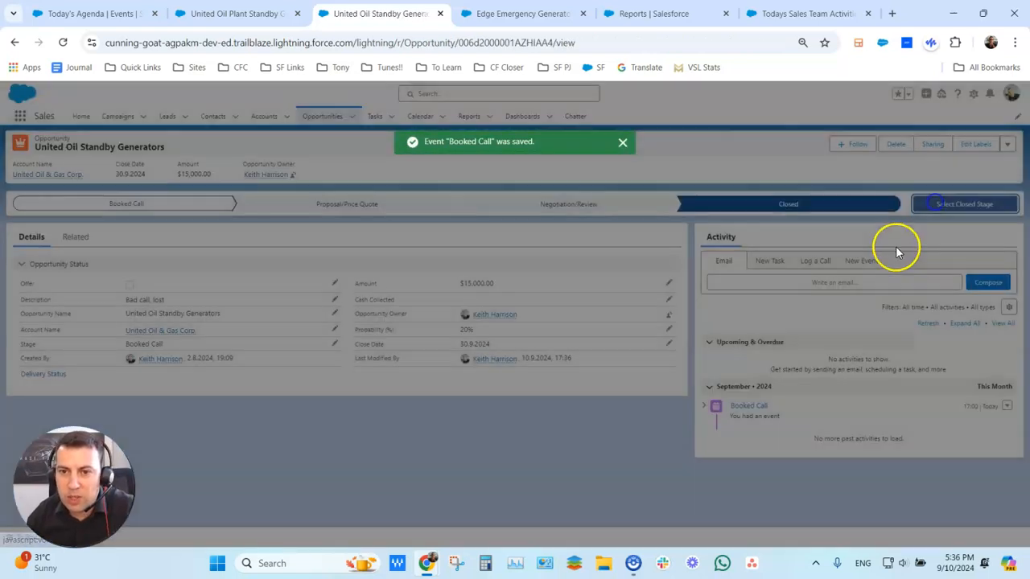
{"action": "left_click", "coordinate": [551, 312]}
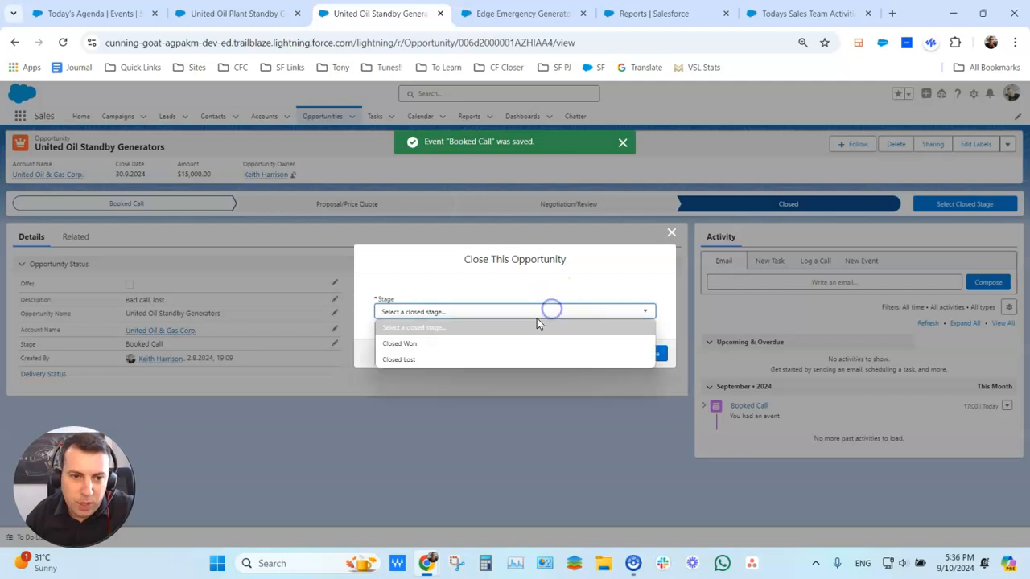
{"action": "left_click", "coordinate": [499, 360]}
{"action": "left_click", "coordinate": [663, 356]}
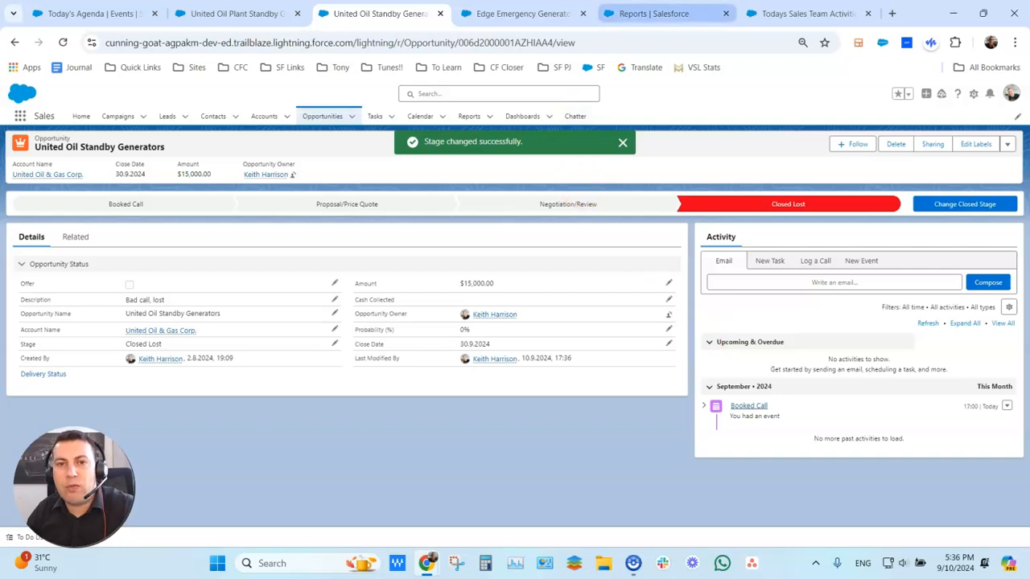
Step: Close the United Oil Standby Generators and Edge Emergency Generator browser tabs
{"action": "left_click", "coordinate": [439, 13]}
{"action": "left_click", "coordinate": [439, 13]}
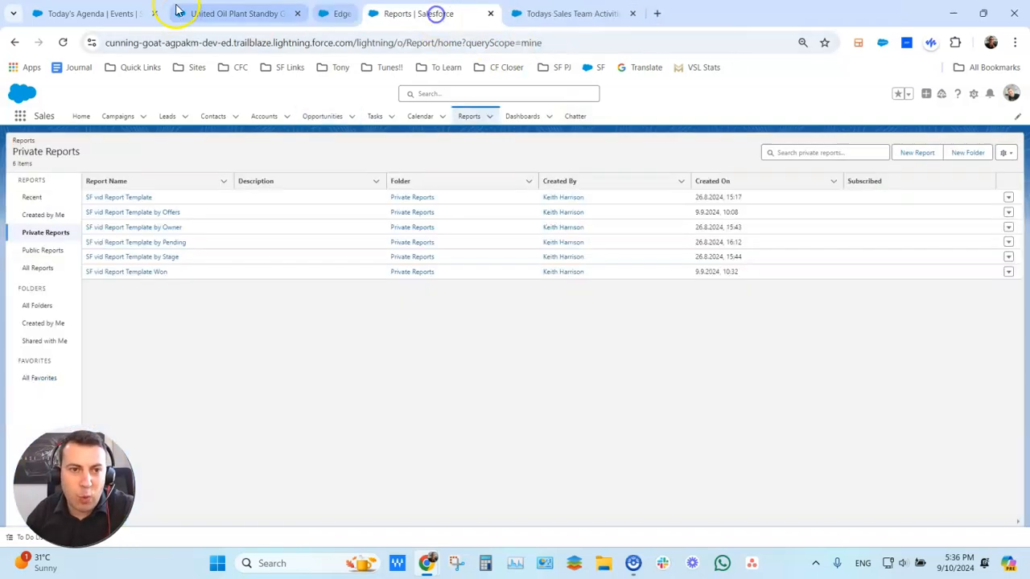
{"action": "left_click", "coordinate": [225, 14]}
Step: From Today's Agenda, open Burlington Textiles Weaving Plant Generator and Grand Hotels SLA in separate browser tabs
{"action": "left_click", "coordinate": [90, 14]}
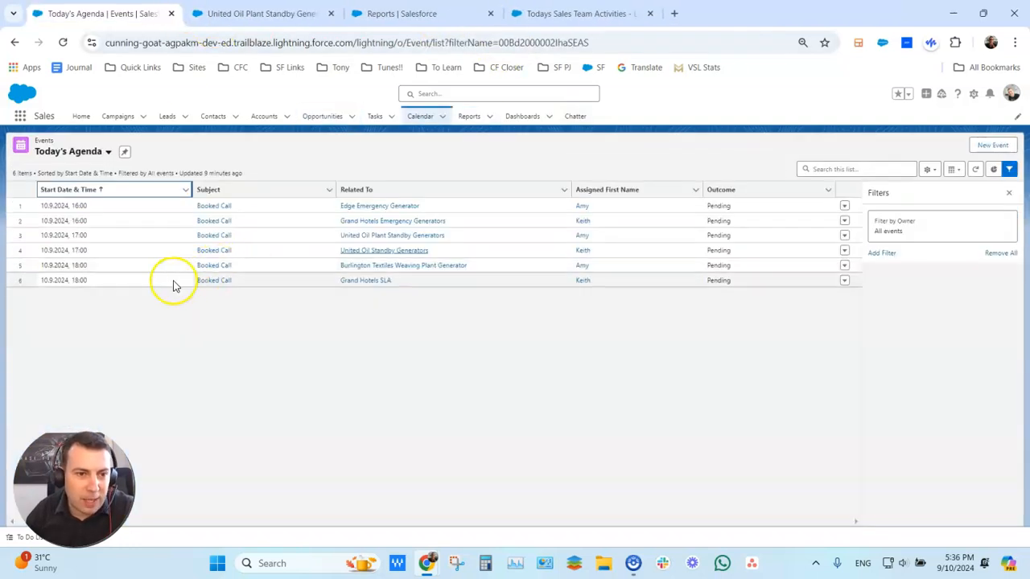
{"action": "right_click", "coordinate": [351, 267]}
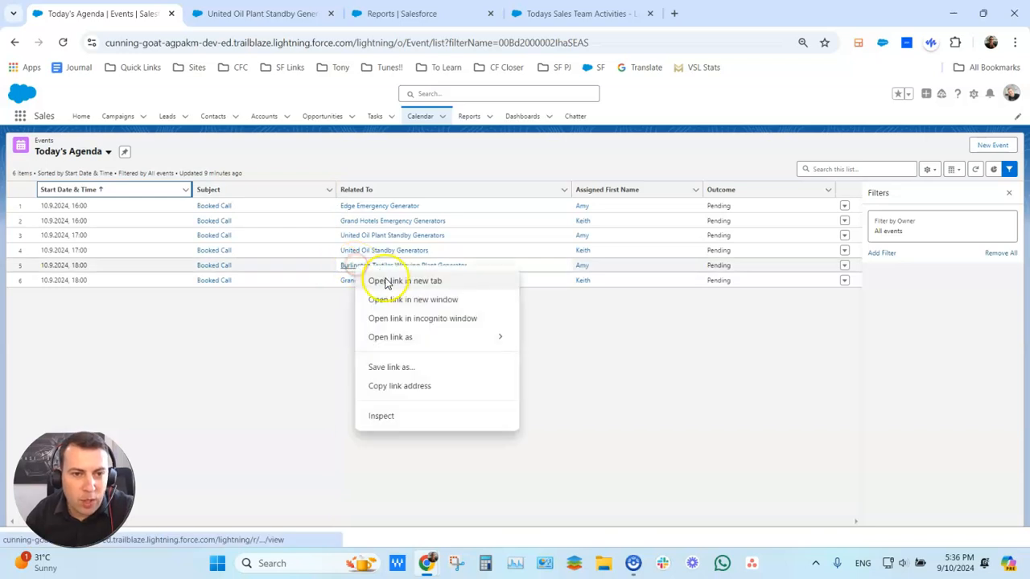
{"action": "left_click", "coordinate": [372, 280]}
{"action": "right_click", "coordinate": [367, 280]}
{"action": "left_click", "coordinate": [411, 299]}
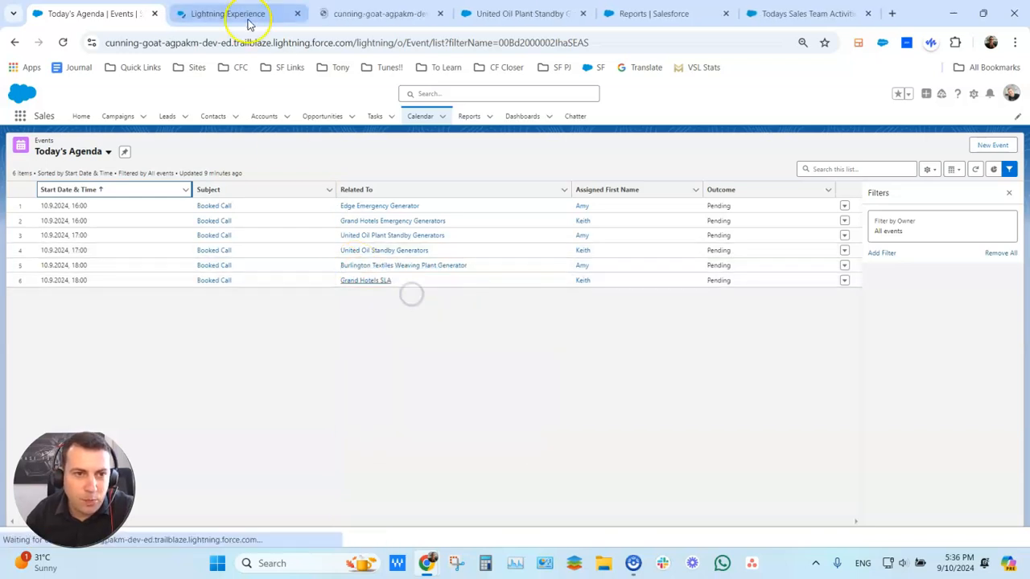
Step: Change the outcome of the Burlington Textiles Weaving Plant Generator's Booked Call event from Pending and save it
{"action": "left_click", "coordinate": [249, 13]}
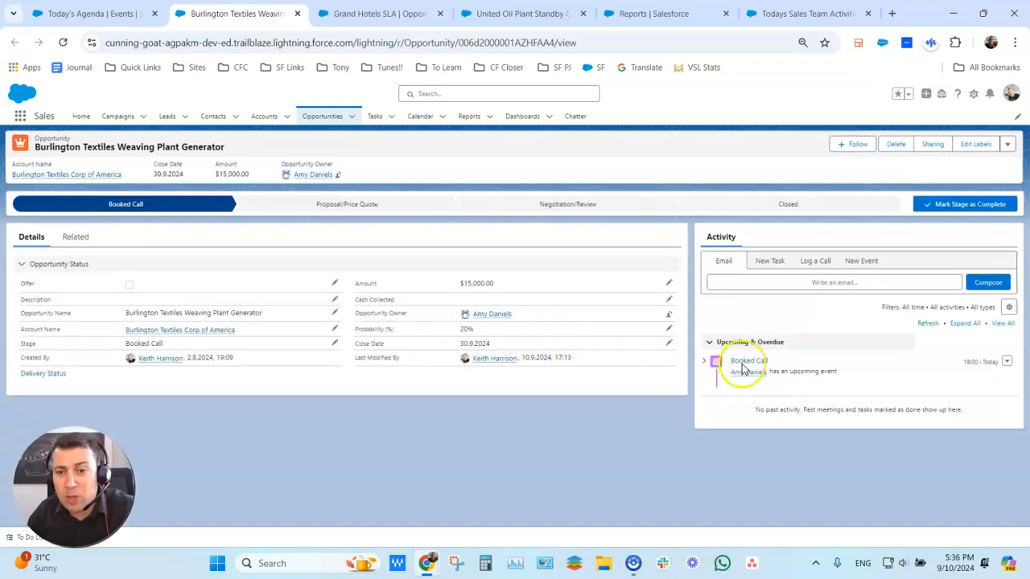
{"action": "left_click", "coordinate": [1006, 363]}
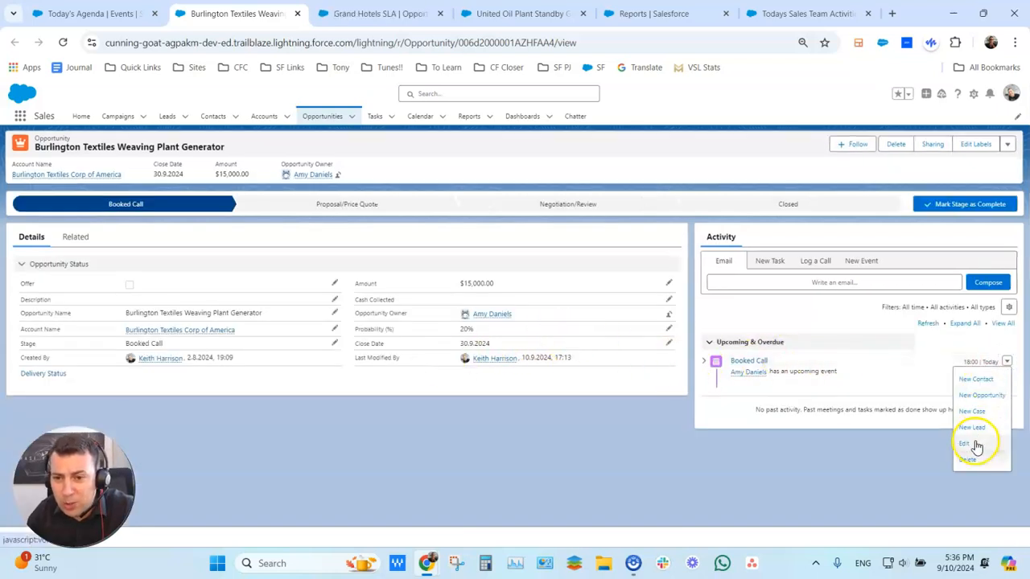
{"action": "left_click", "coordinate": [975, 448]}
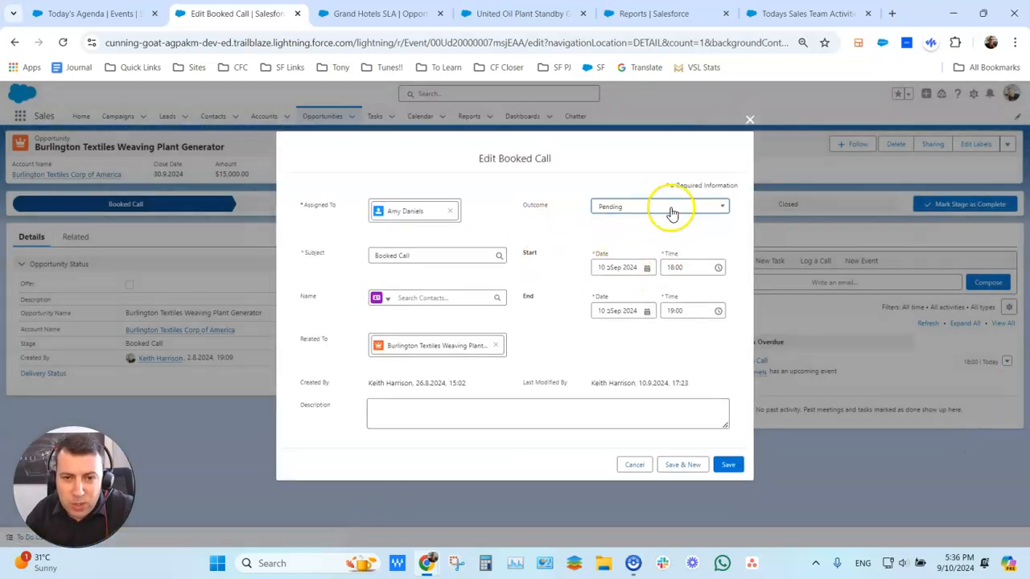
{"action": "left_click", "coordinate": [668, 208]}
{"action": "left_click", "coordinate": [636, 294]}
{"action": "left_click", "coordinate": [720, 465]}
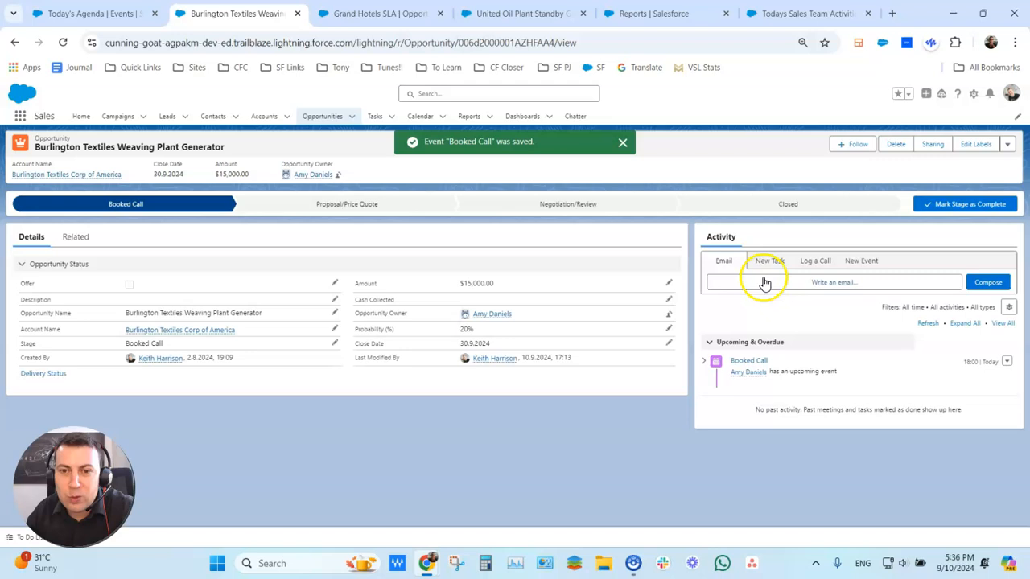
Step: Close the Burlington Textiles Weaving Plant Generator opportunity with the stage Closed Lost and save it
{"action": "left_click", "coordinate": [820, 206]}
{"action": "left_click", "coordinate": [964, 203]}
{"action": "left_click", "coordinate": [592, 313]}
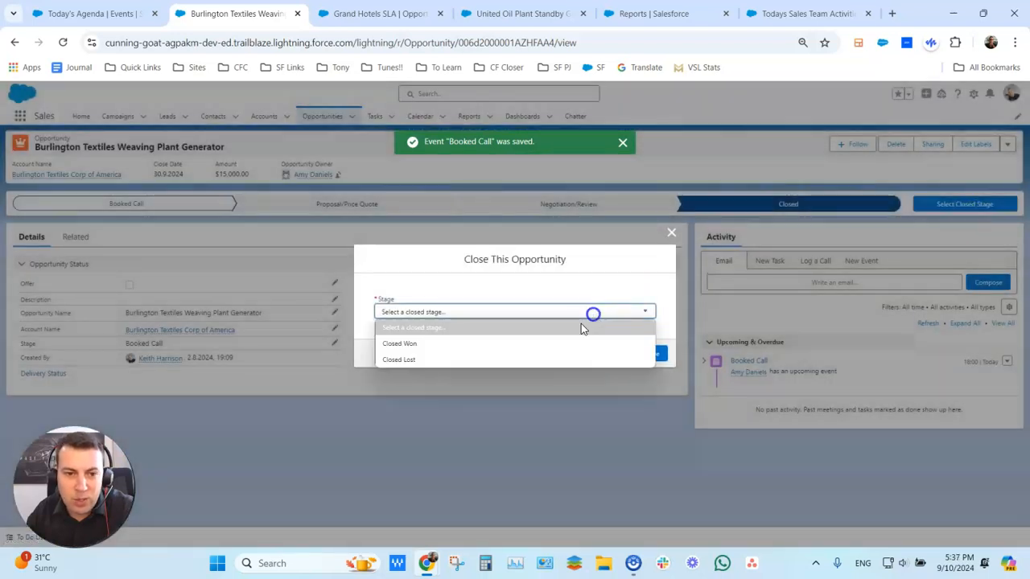
{"action": "left_click", "coordinate": [524, 359]}
{"action": "left_click", "coordinate": [653, 355]}
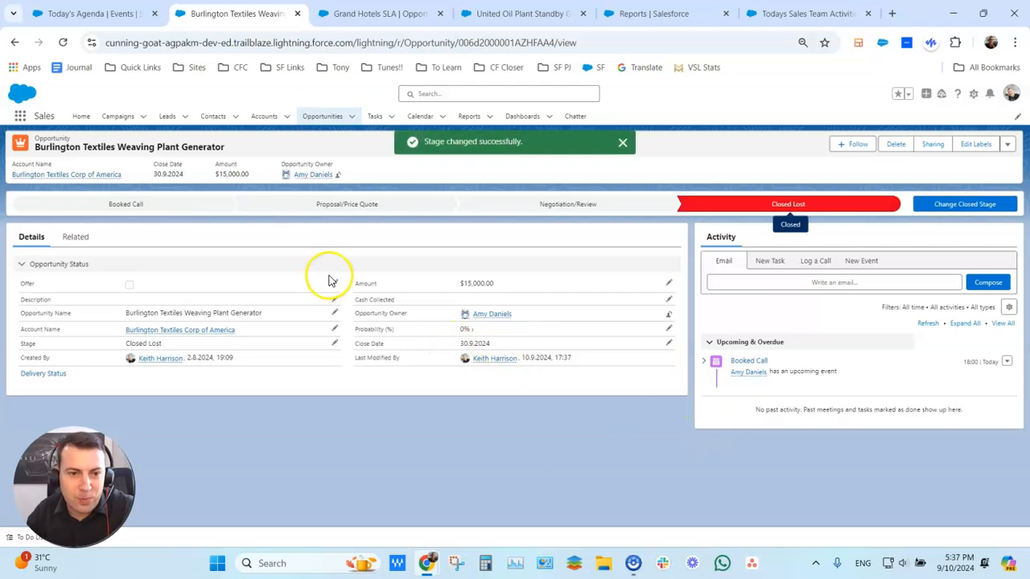
Step: Save "No show" as the description of the Burlington Textiles Weaving Plant Generator opportunity and close its browser tab
{"action": "left_click", "coordinate": [334, 299]}
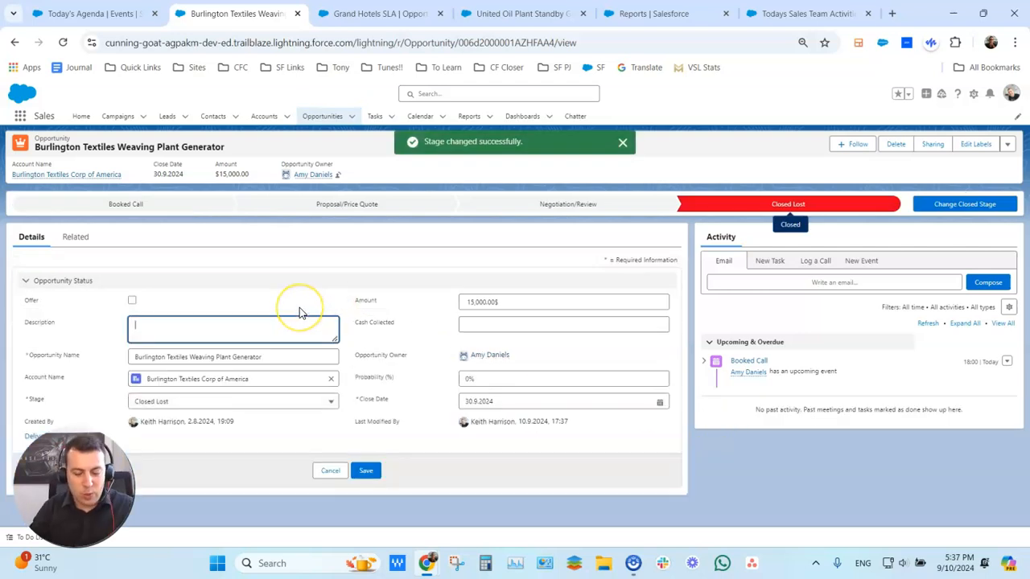
{"action": "type", "text": "No show"}
{"action": "left_click", "coordinate": [365, 483]}
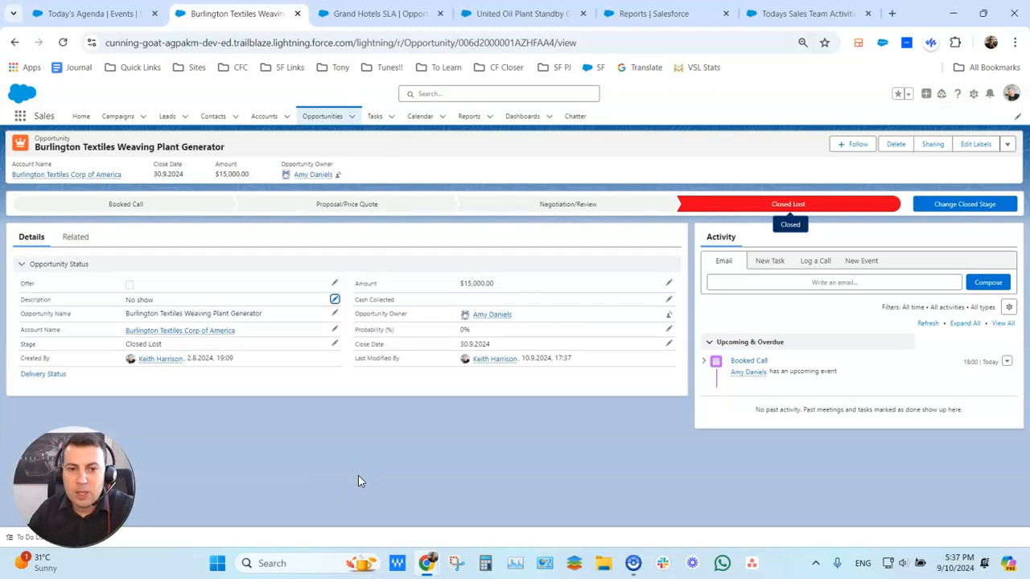
{"action": "left_click", "coordinate": [296, 13]}
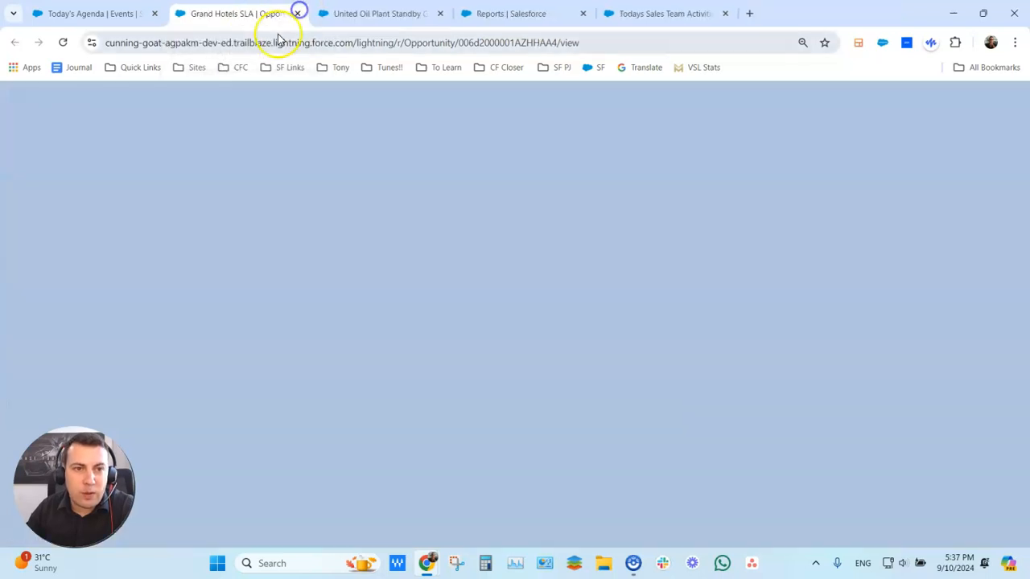
Step: On Grand Hotels SLA, mark Offer, set Cash Collected to 8000, enter the description "great call they bought!!!", and save
{"action": "left_click", "coordinate": [335, 283]}
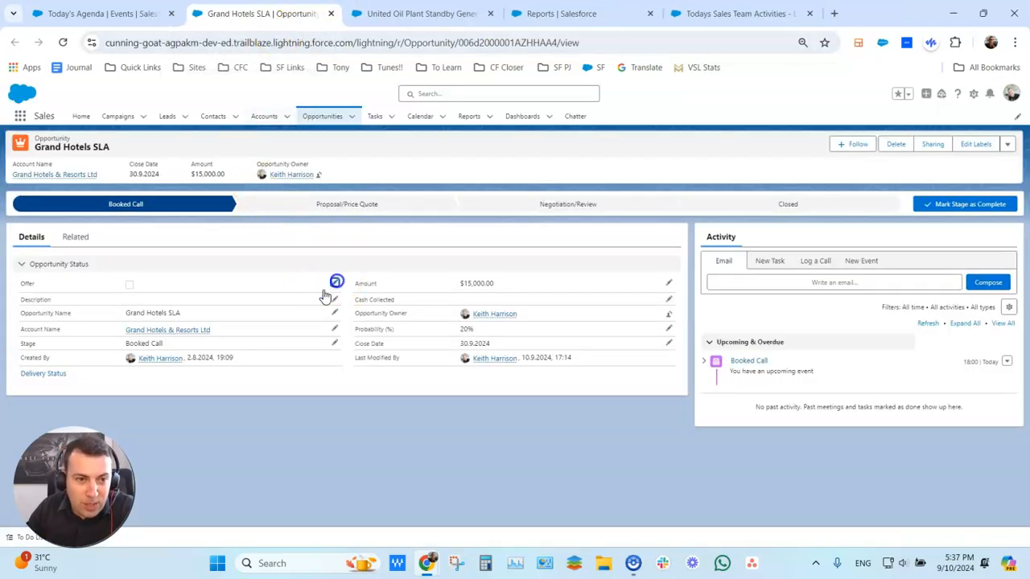
{"action": "left_click", "coordinate": [133, 310]}
{"action": "left_click", "coordinate": [483, 329]}
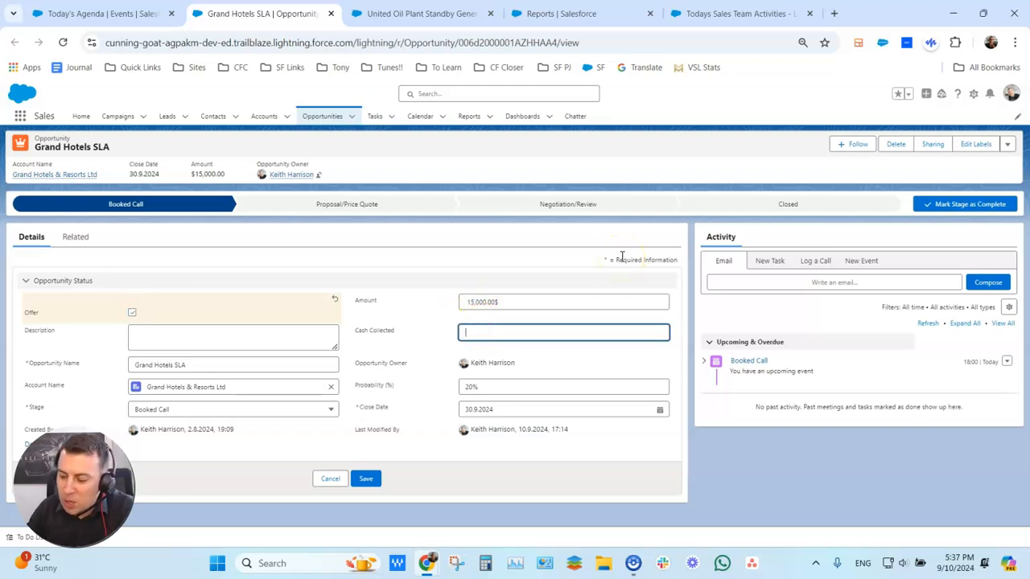
{"action": "type", "text": "8000"}
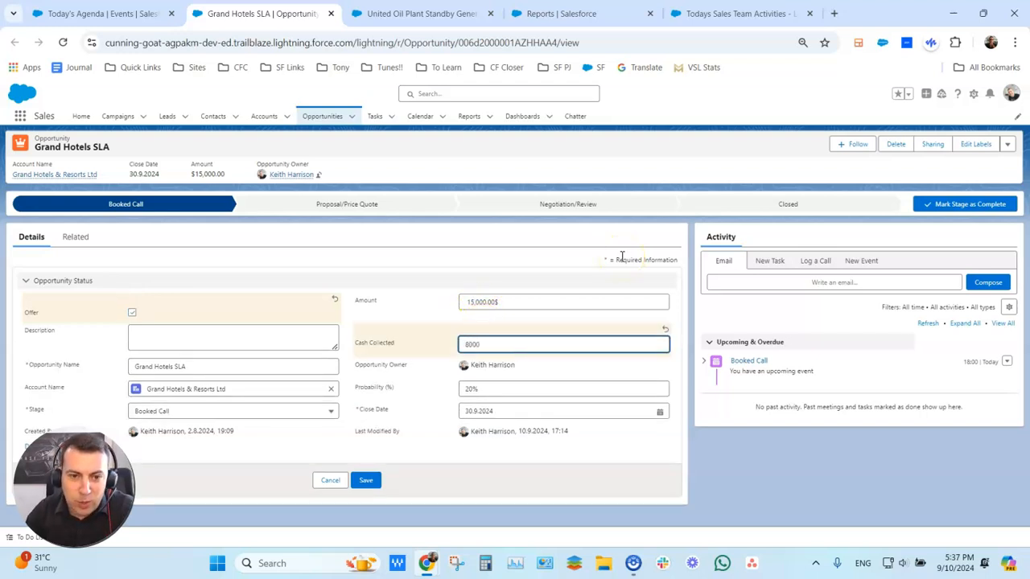
{"action": "left_click", "coordinate": [233, 342]}
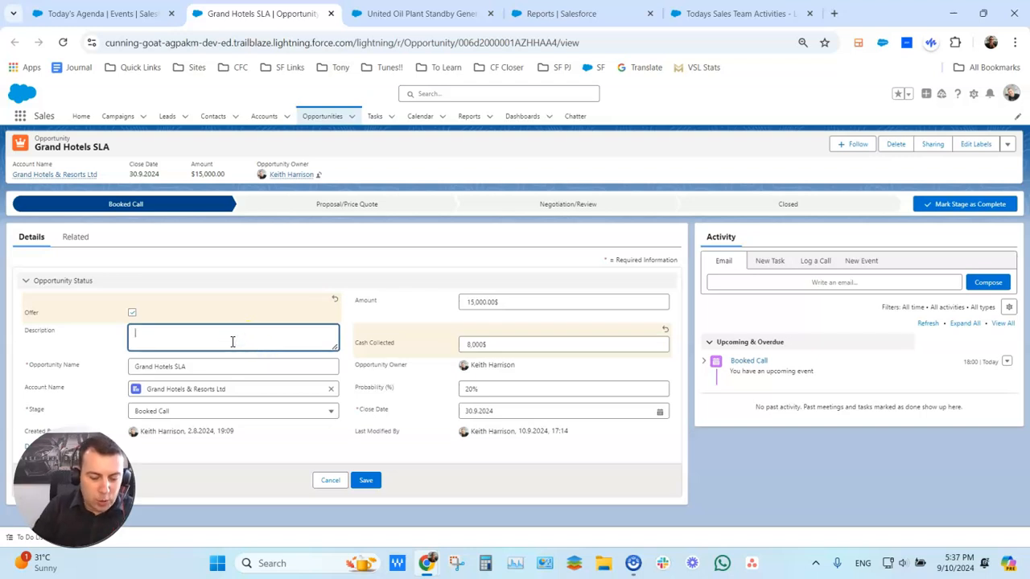
{"action": "type", "text": "great call they bought!!!"}
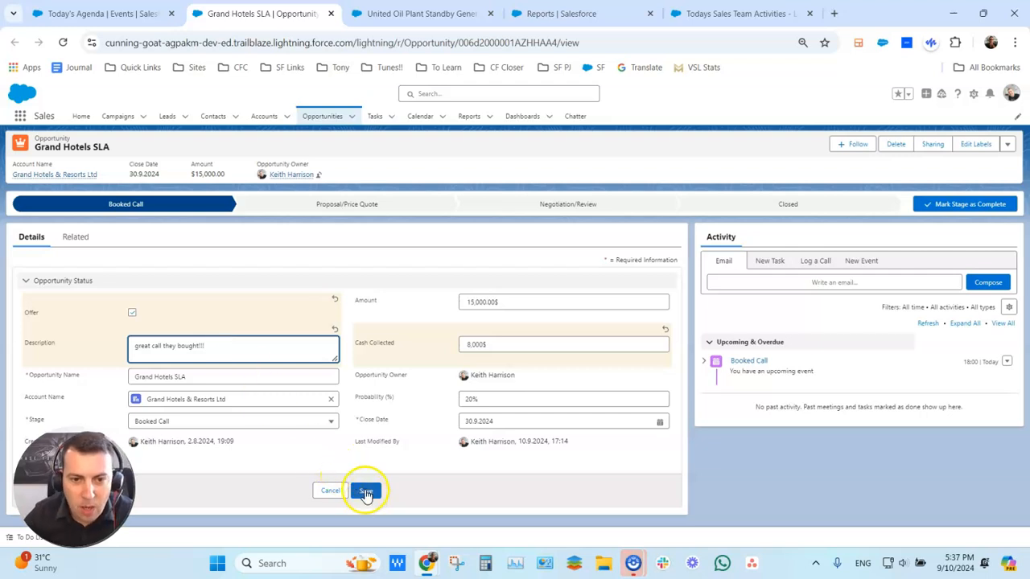
{"action": "left_click", "coordinate": [366, 492]}
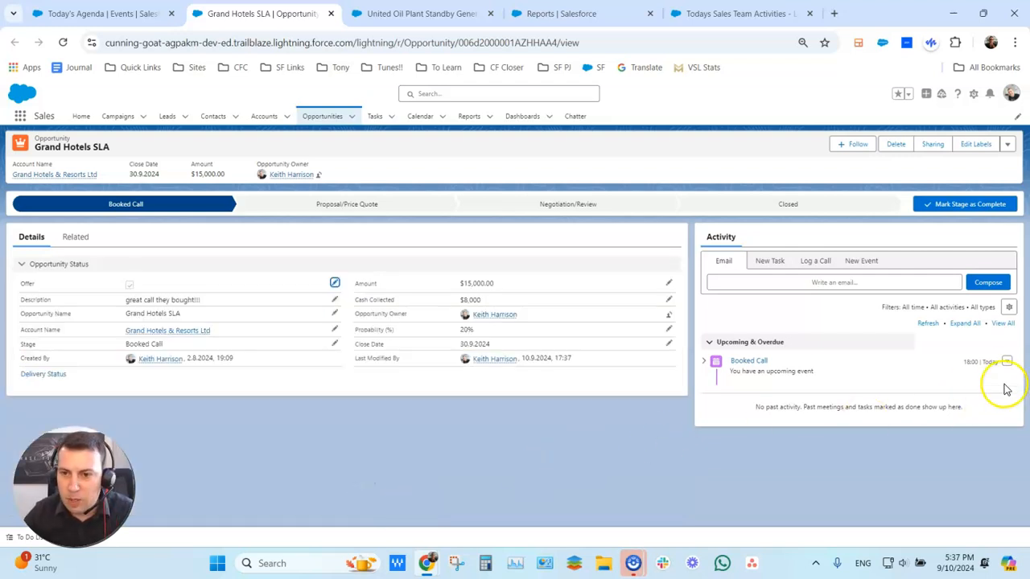
Step: Set the outcome of the Grand Hotels SLA's Booked Call event to Completed and save the event
{"action": "left_click", "coordinate": [1007, 361]}
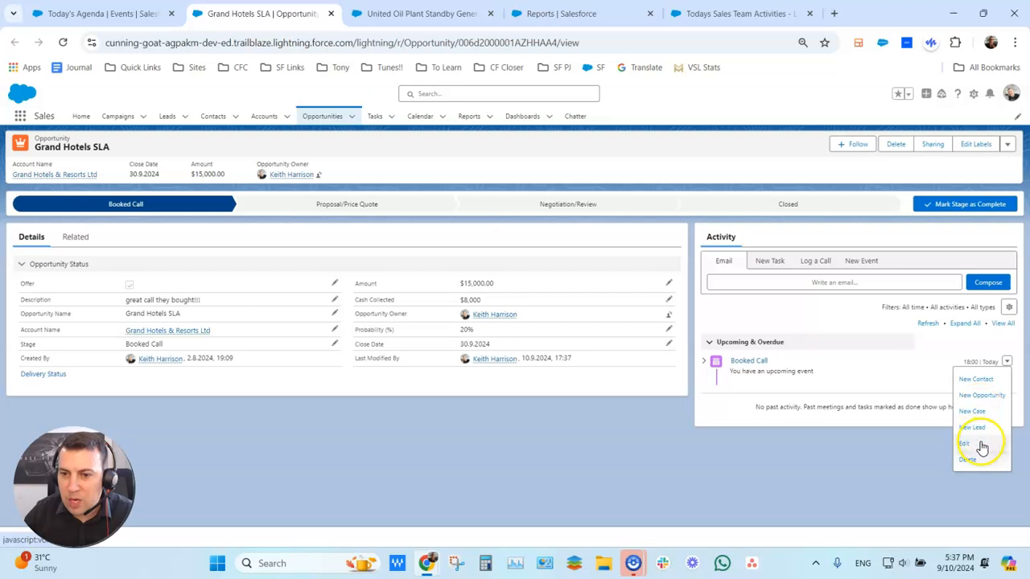
{"action": "left_click", "coordinate": [980, 445]}
{"action": "left_click", "coordinate": [618, 210]}
{"action": "left_click", "coordinate": [641, 259]}
{"action": "left_click", "coordinate": [731, 466]}
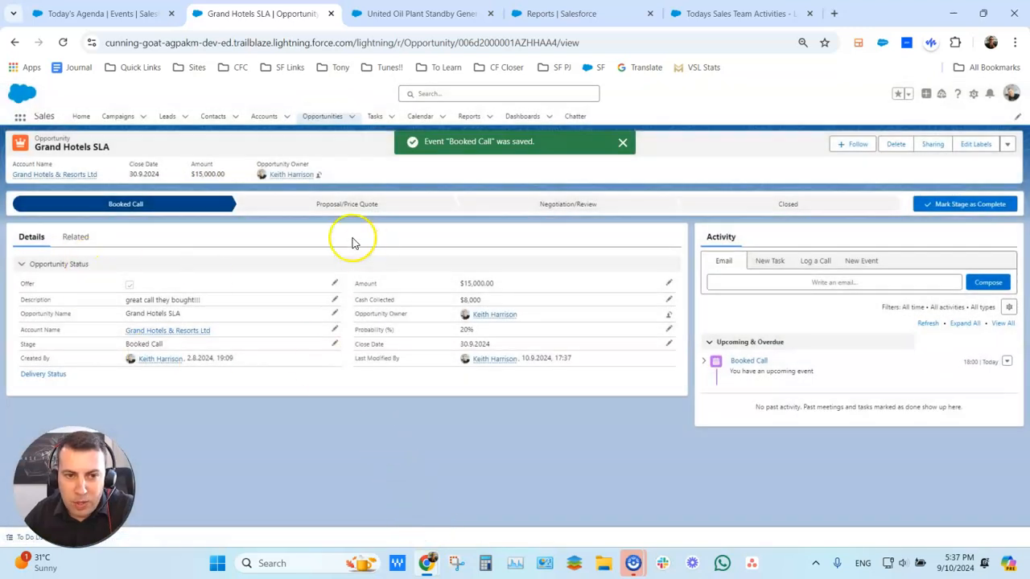
Step: Close the Grand Hotels SLA opportunity with the stage Closed Won and save it
{"action": "left_click", "coordinate": [781, 207]}
{"action": "left_click", "coordinate": [958, 203]}
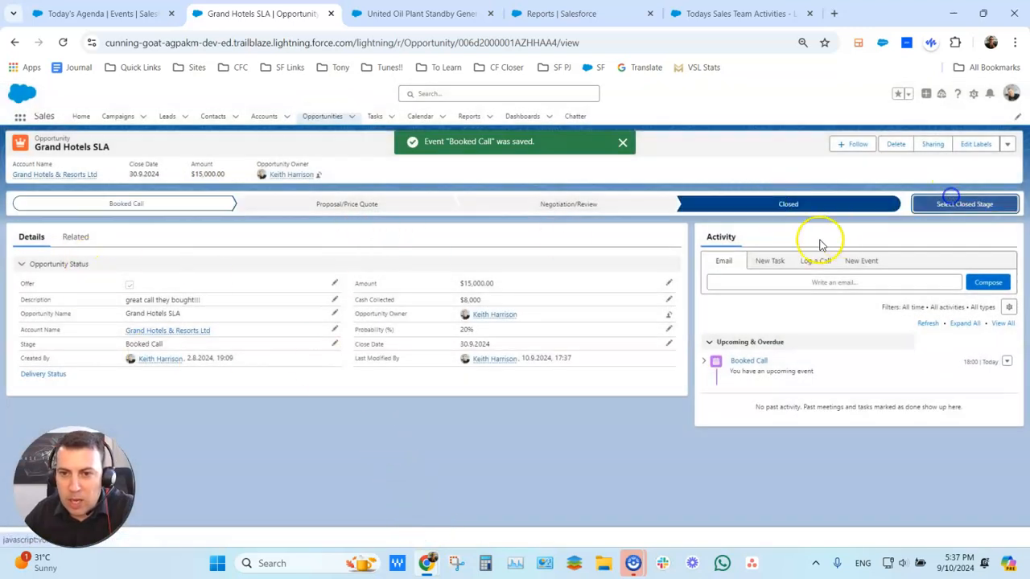
{"action": "left_click", "coordinate": [545, 312]}
{"action": "left_click", "coordinate": [465, 347]}
{"action": "left_click", "coordinate": [651, 353]}
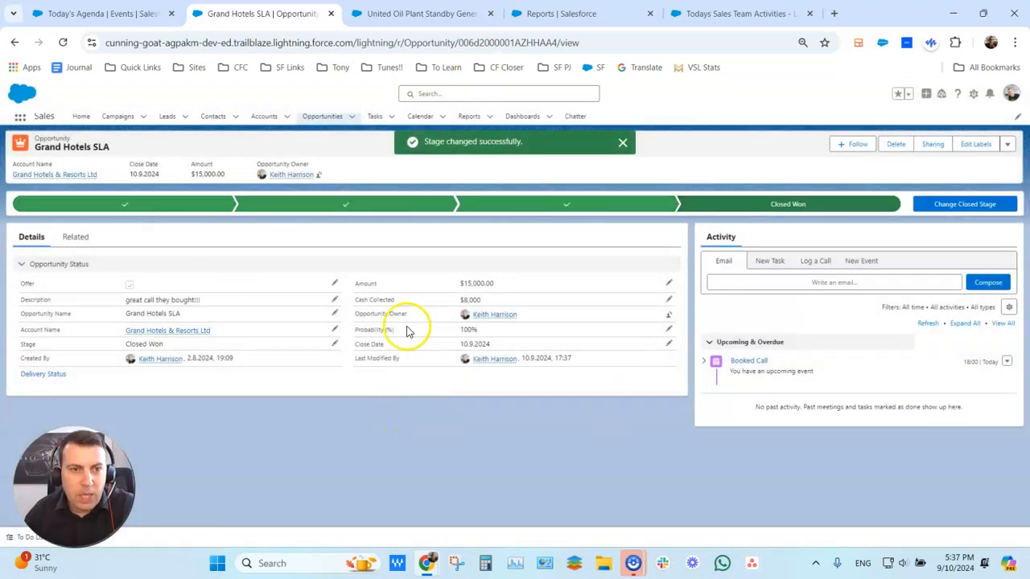
Step: Close the Grand Hotels SLA and United Oil Plant Standby Generators browser tabs and refresh the Todays Sales Team Activities dashboard
{"action": "left_click", "coordinate": [330, 14]}
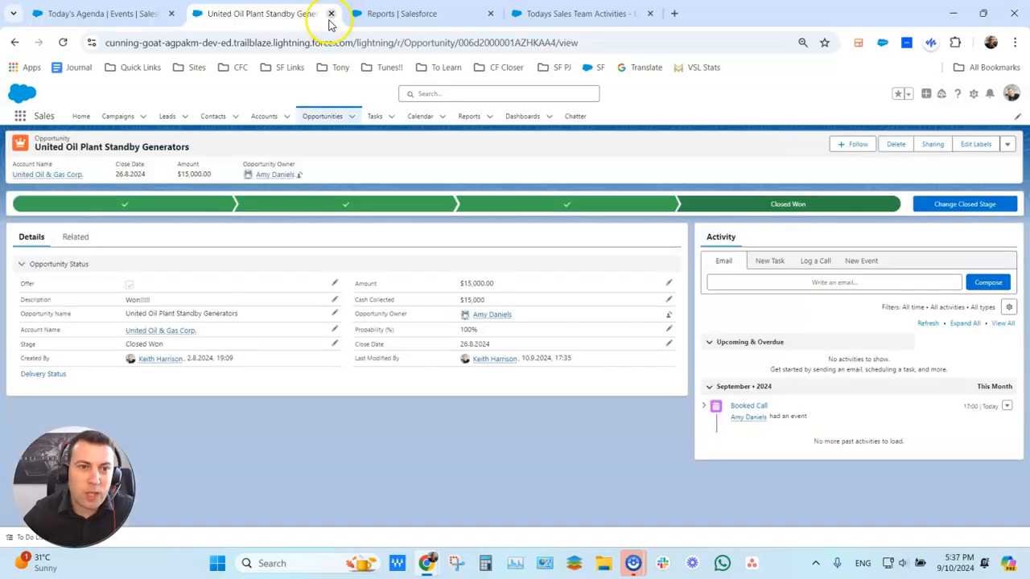
{"action": "left_click", "coordinate": [330, 14]}
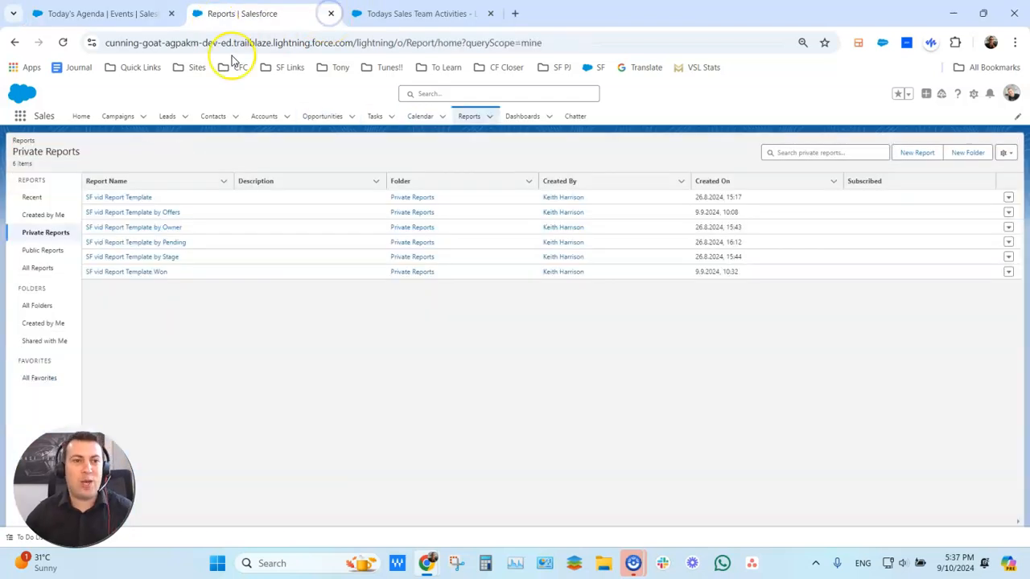
{"action": "left_click", "coordinate": [418, 14]}
{"action": "left_click", "coordinate": [904, 138]}
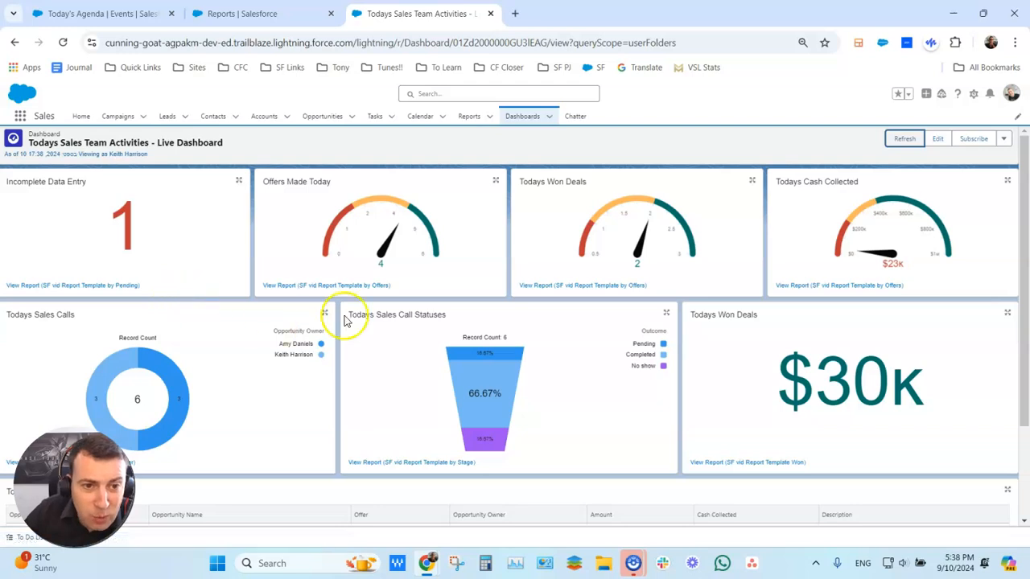
{"action": "mouse_move", "coordinate": [385, 259]}
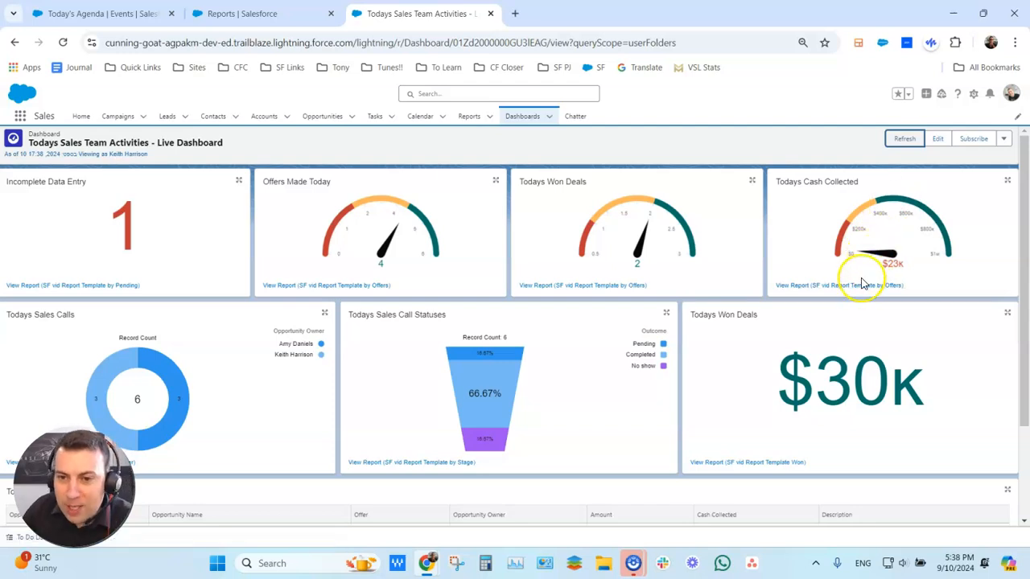
Step: Edit the Todays Cash Collected gauge's segment ranges so that the scale ends at $50k, and save the dashboard
{"action": "left_click", "coordinate": [938, 138]}
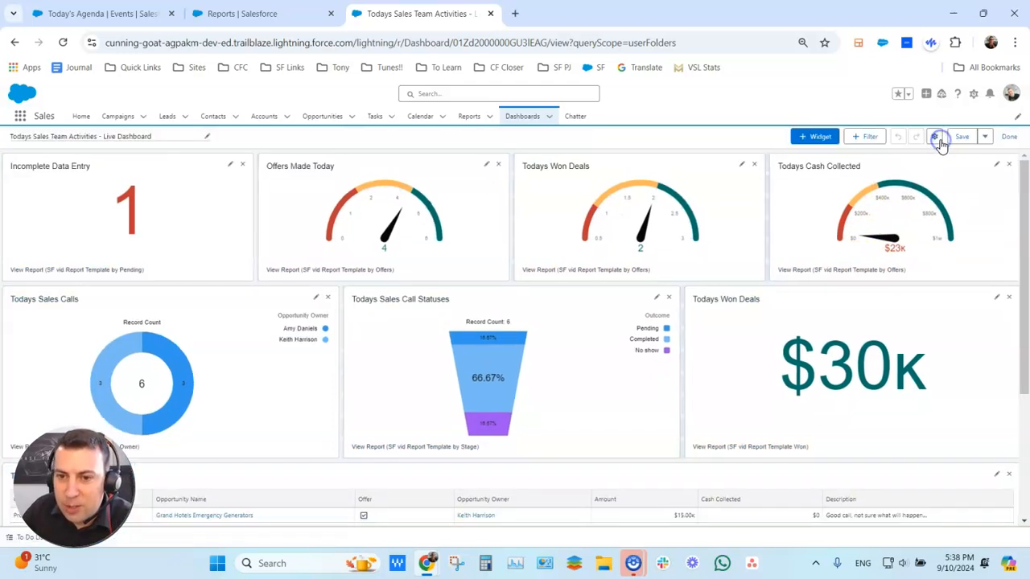
{"action": "left_click", "coordinate": [990, 165]}
{"action": "scroll", "coordinate": [378, 357], "scroll_direction": "down", "scroll_amount": 5}
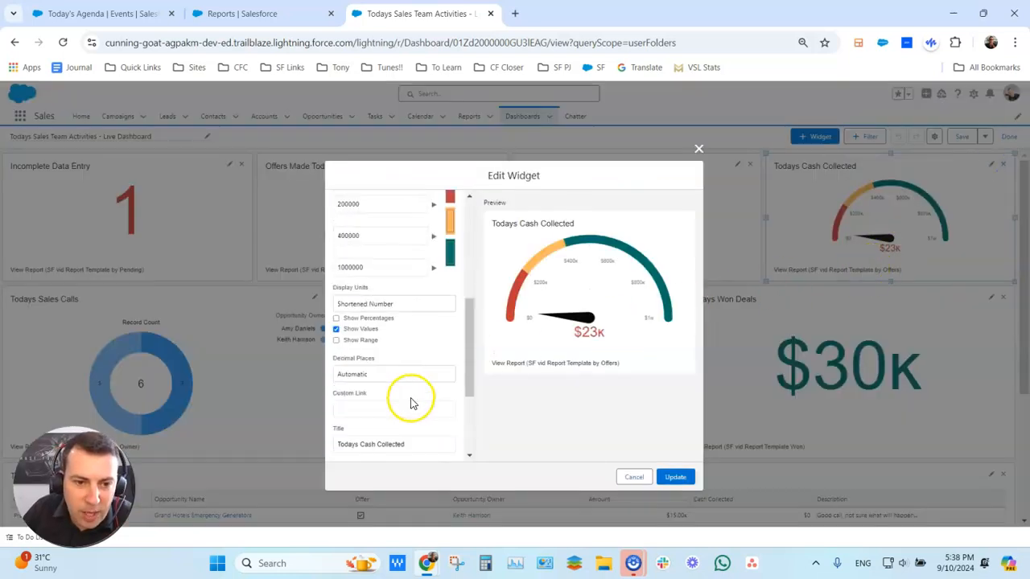
{"action": "scroll", "coordinate": [409, 400], "scroll_direction": "up", "scroll_amount": 2}
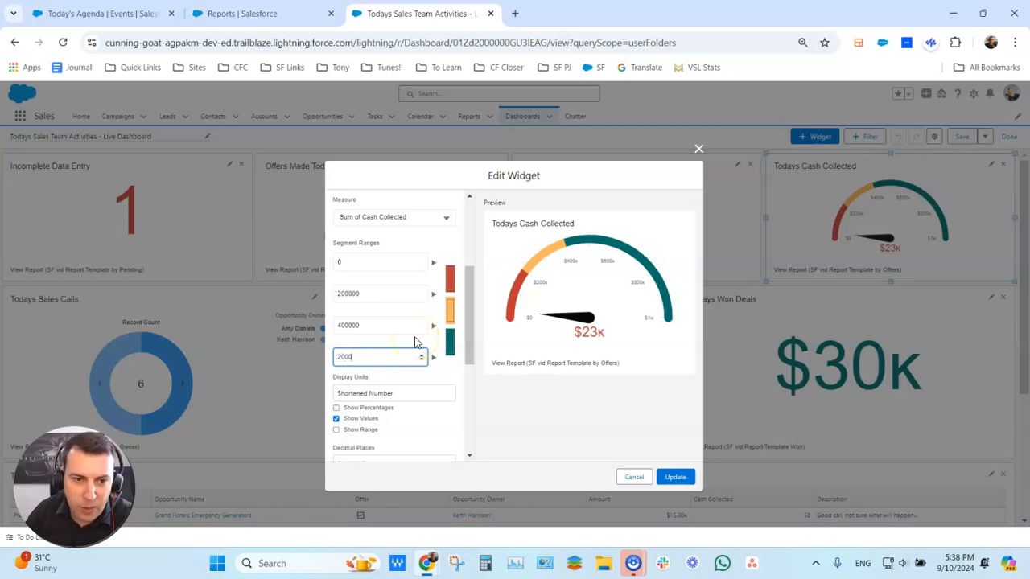
{"action": "left_click", "coordinate": [390, 326]}
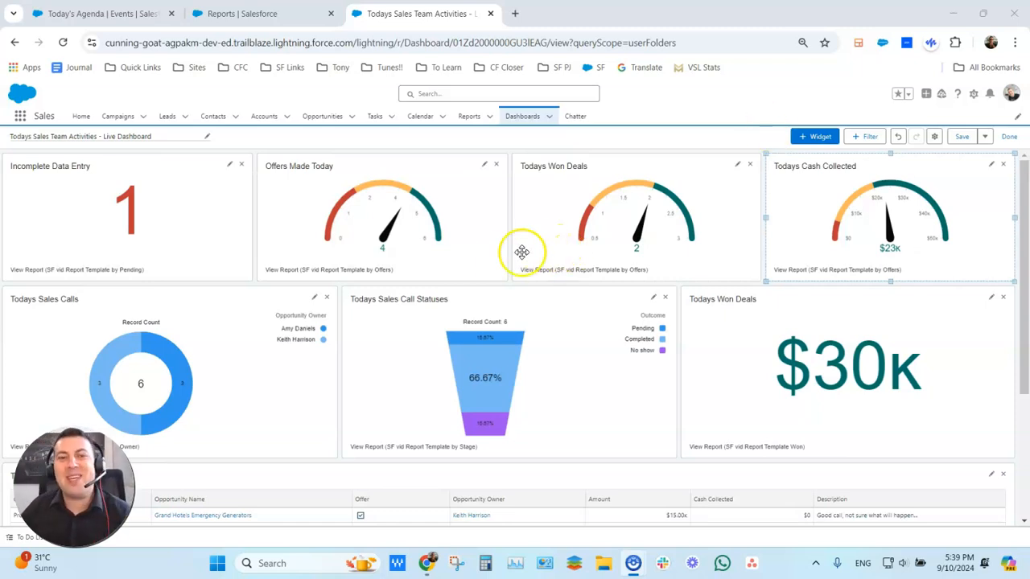
{"action": "scroll", "coordinate": [500, 258], "scroll_direction": "down", "scroll_amount": 1}
{"action": "scroll", "coordinate": [492, 265], "scroll_direction": "up", "scroll_amount": 2}
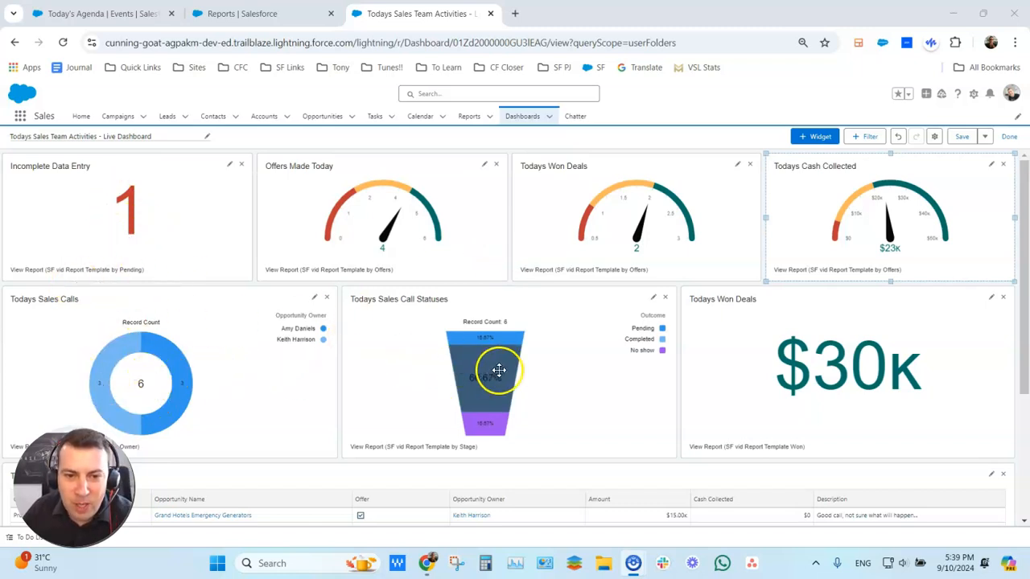
{"action": "left_click", "coordinate": [962, 135]}
{"action": "left_click", "coordinate": [1007, 139]}
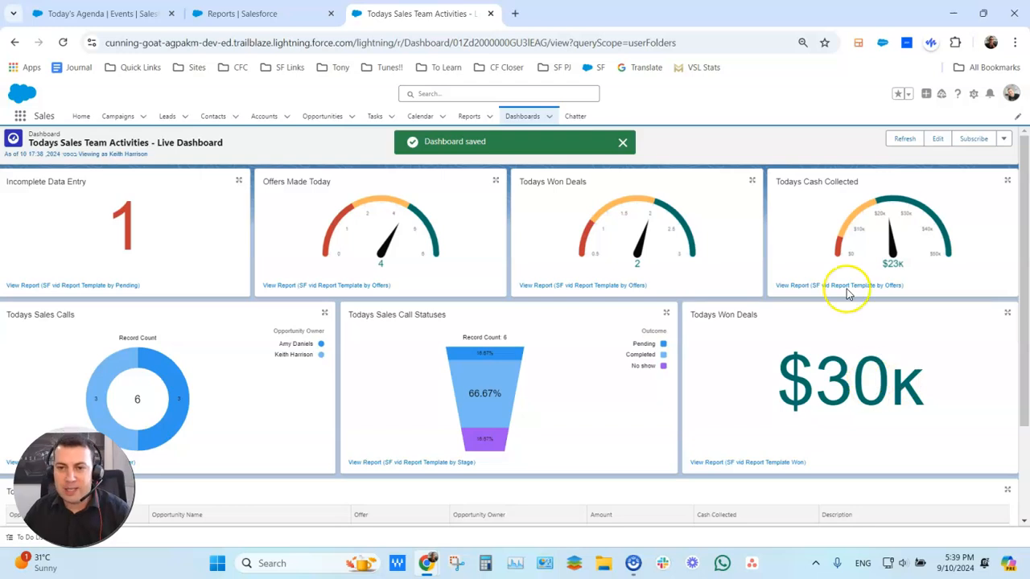
Step: Open the Grand Hotels Emergency Generators opportunity through the report behind the Incomplete Data Entry widget
{"action": "scroll", "coordinate": [931, 269], "scroll_direction": "down", "scroll_amount": 2}
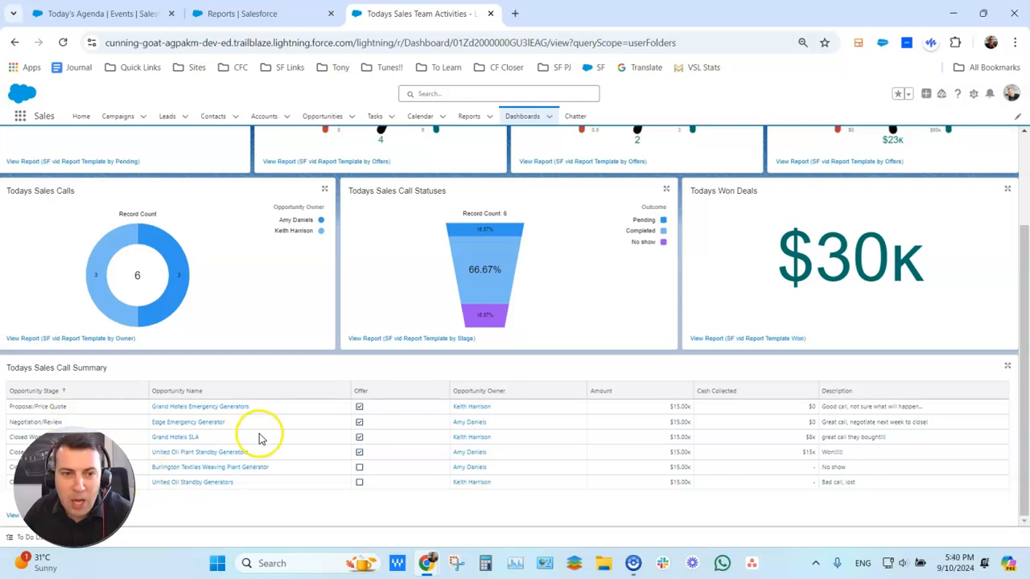
{"action": "scroll", "coordinate": [257, 438], "scroll_direction": "up", "scroll_amount": 2}
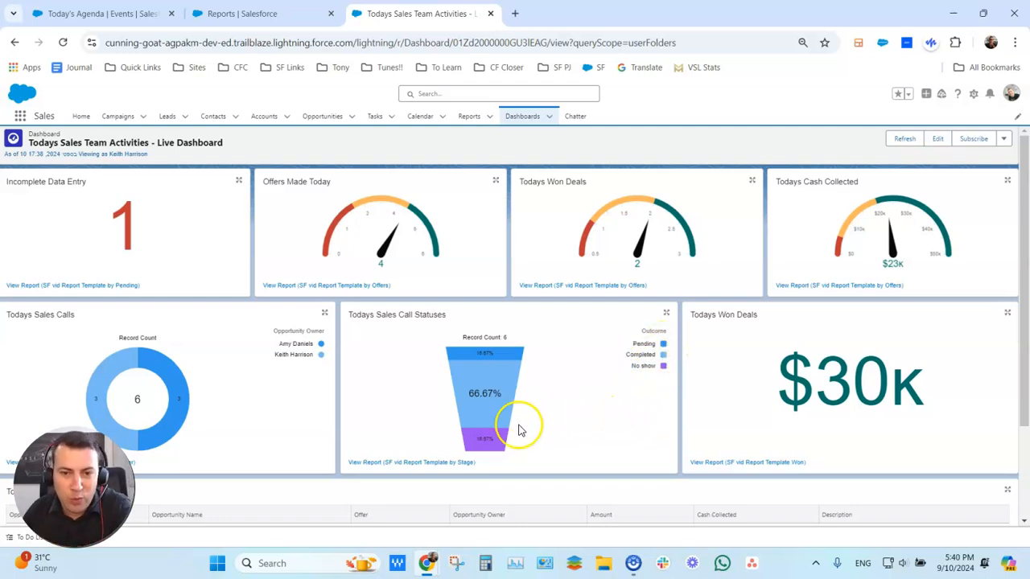
{"action": "left_click", "coordinate": [50, 286]}
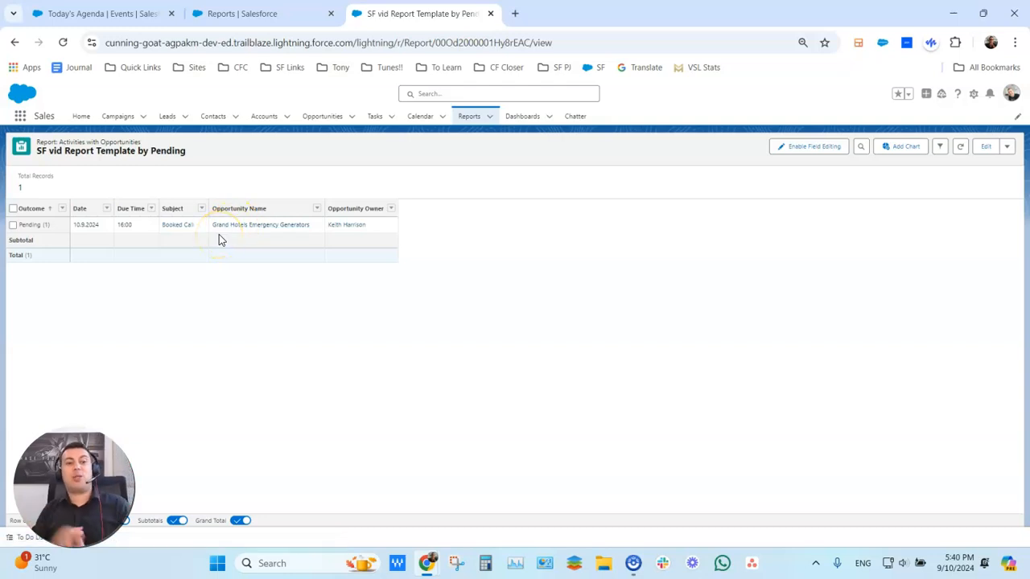
{"action": "left_click", "coordinate": [269, 225]}
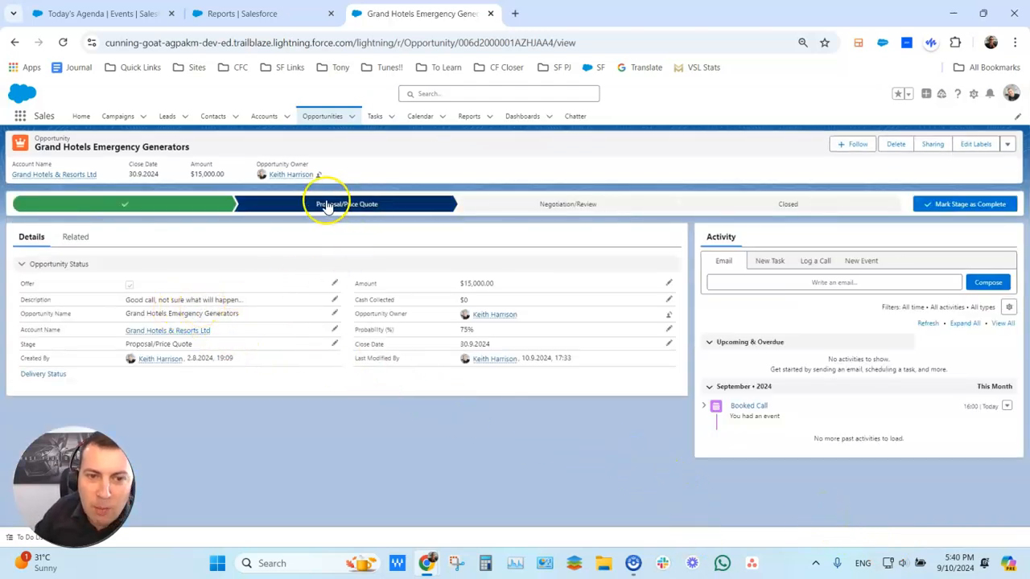
Step: Set the outcome of the Grand Hotels Emergency Generators' Booked Call event to Completed and save the event
{"action": "left_click", "coordinate": [1007, 407]}
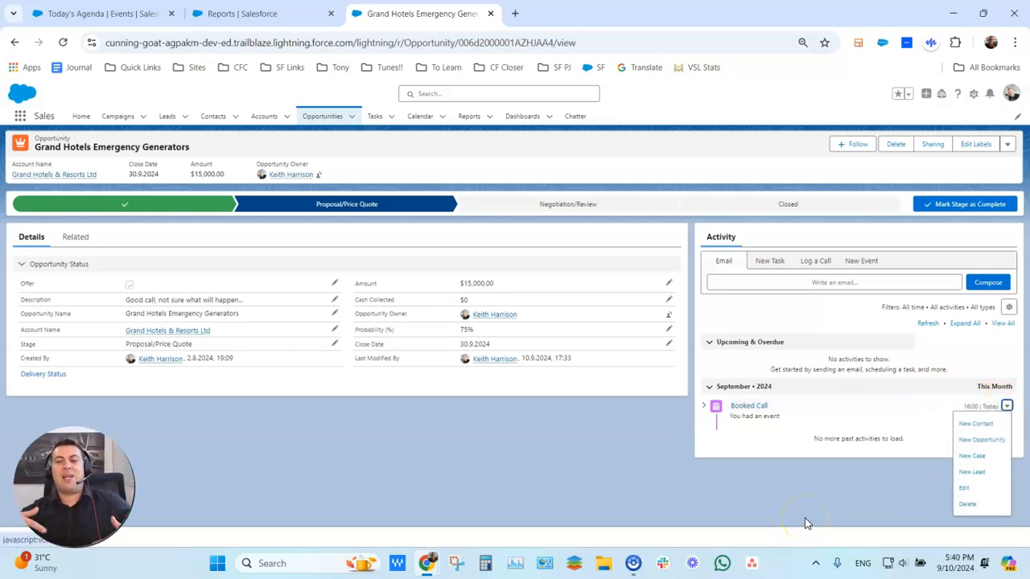
{"action": "left_click", "coordinate": [970, 491]}
{"action": "left_click", "coordinate": [619, 220]}
{"action": "left_click", "coordinate": [625, 259]}
{"action": "left_click", "coordinate": [724, 462]}
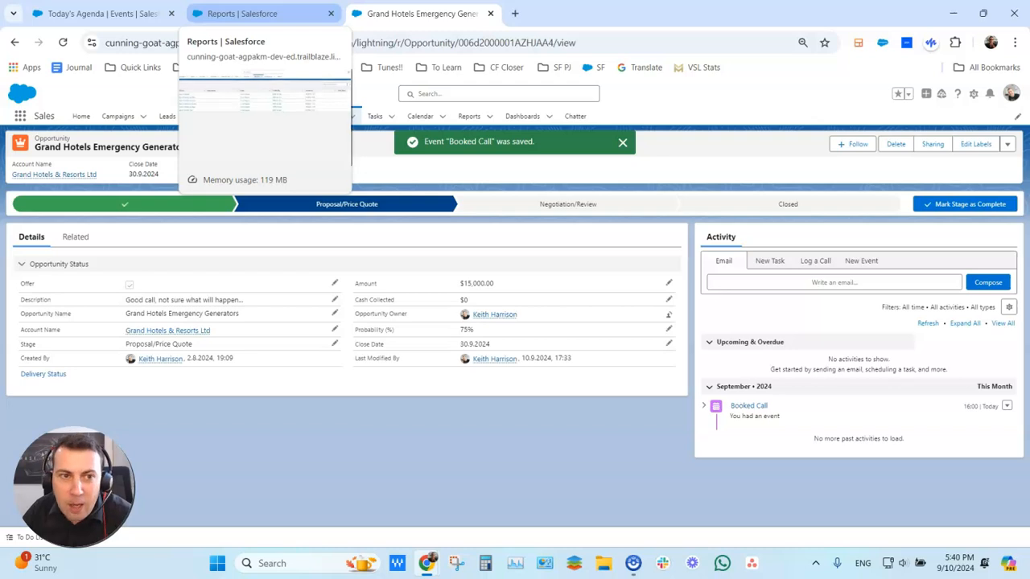
Step: Reopen the Todays Sales Team Activities - Live Dashboard from the recent dashboards and refresh it
{"action": "left_click", "coordinate": [226, 6]}
{"action": "key", "text": "ctrl+Tab"}
{"action": "key", "text": "ctrl+Tab"}
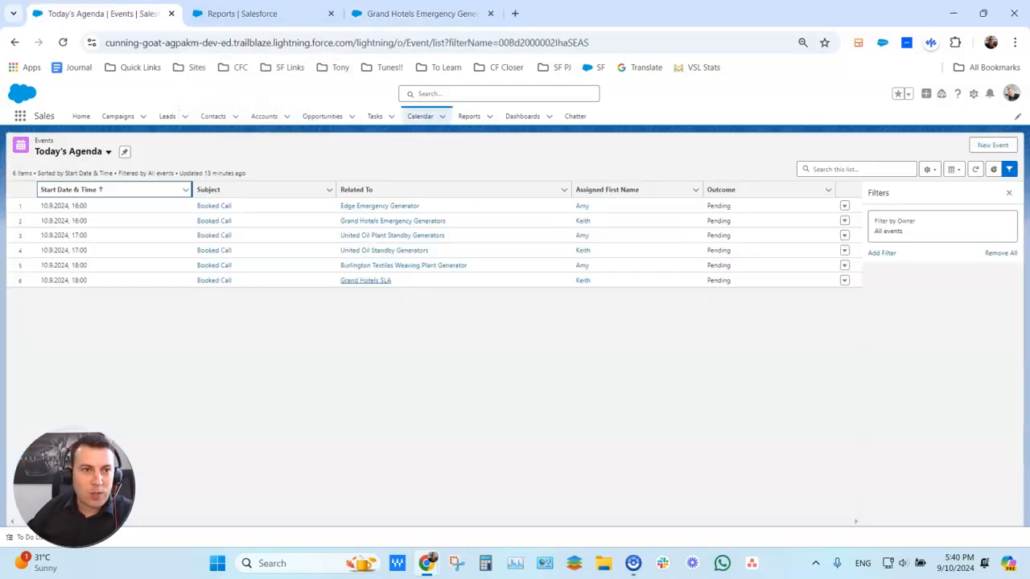
{"action": "key", "text": "ctrl+shift+Tab"}
{"action": "left_click", "coordinate": [523, 118]}
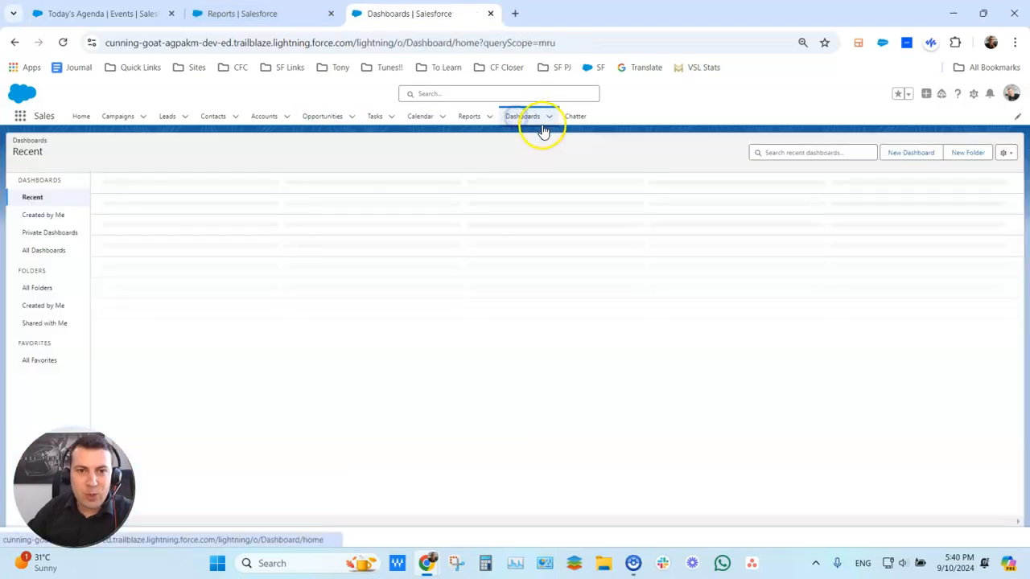
{"action": "left_click", "coordinate": [170, 198]}
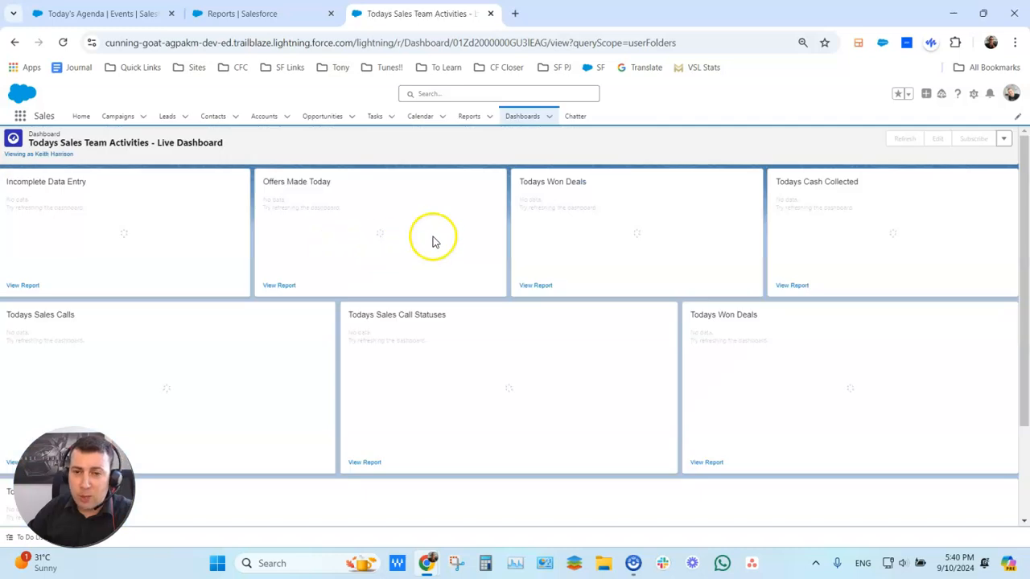
{"action": "left_click", "coordinate": [901, 144]}
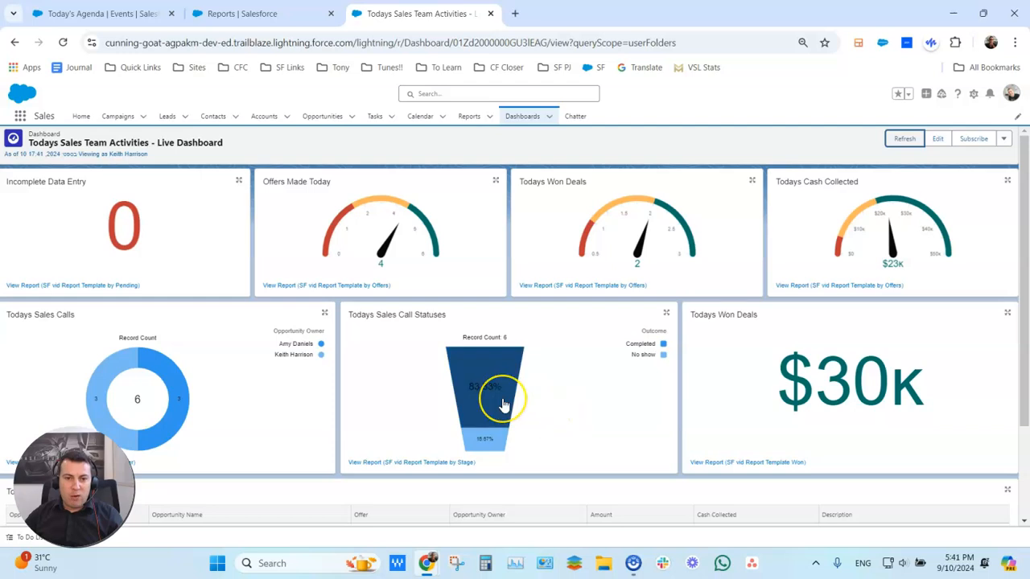
Step: Examine the call statuses funnel, the sales call summary and the SF vid Report Template by Stage report, and return to the dashboard
{"action": "mouse_move", "coordinate": [503, 405]}
{"action": "mouse_move", "coordinate": [499, 449]}
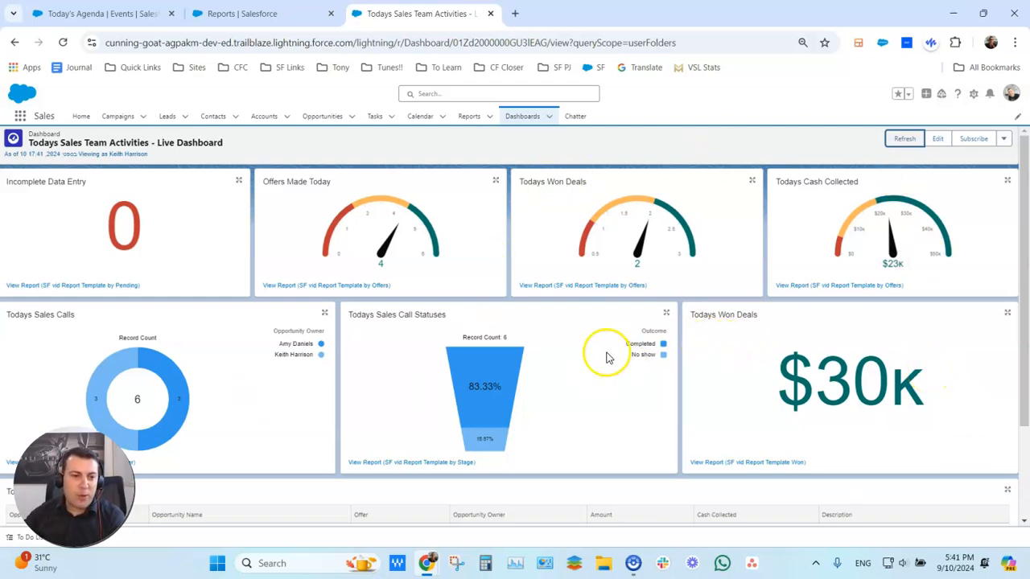
{"action": "scroll", "coordinate": [585, 325], "scroll_direction": "down", "scroll_amount": 1}
{"action": "scroll", "coordinate": [585, 325], "scroll_direction": "down", "scroll_amount": 3}
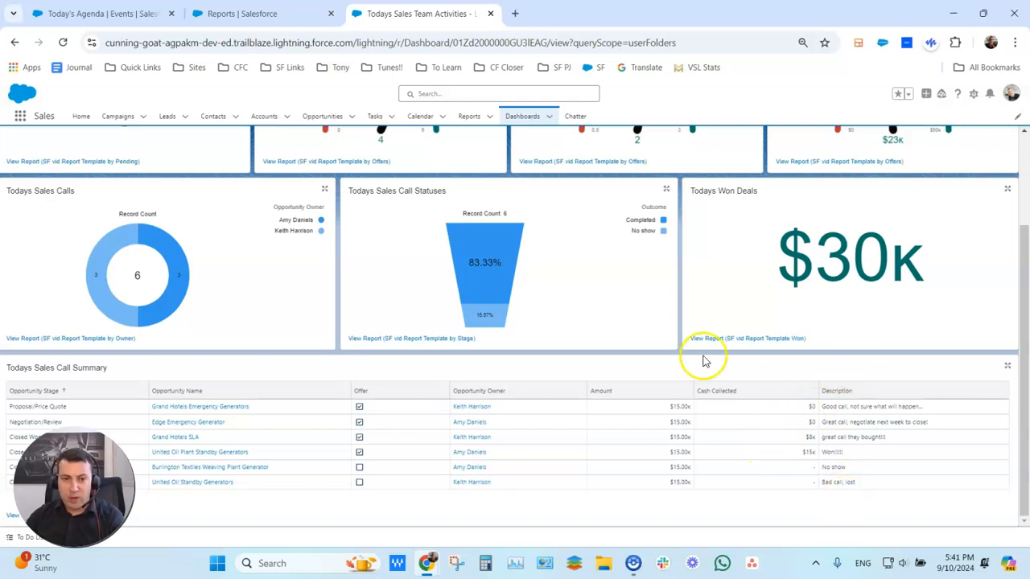
{"action": "left_click", "coordinate": [442, 339]}
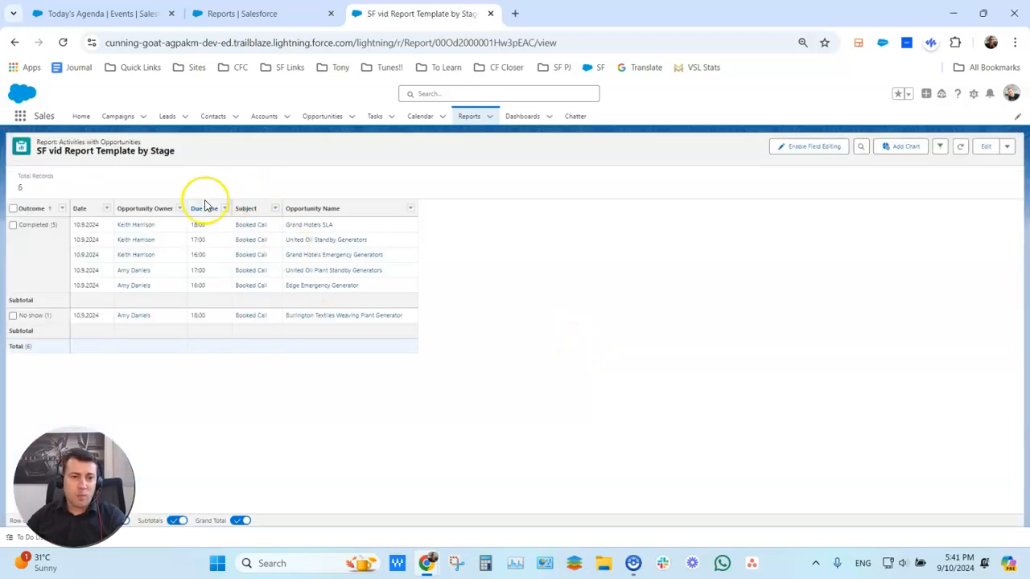
{"action": "left_click", "coordinate": [14, 44]}
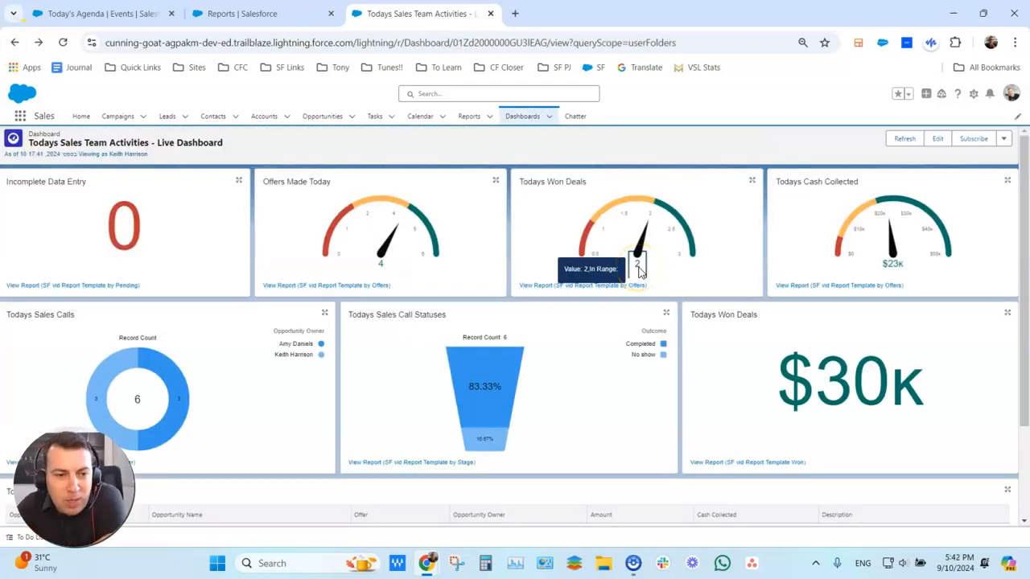